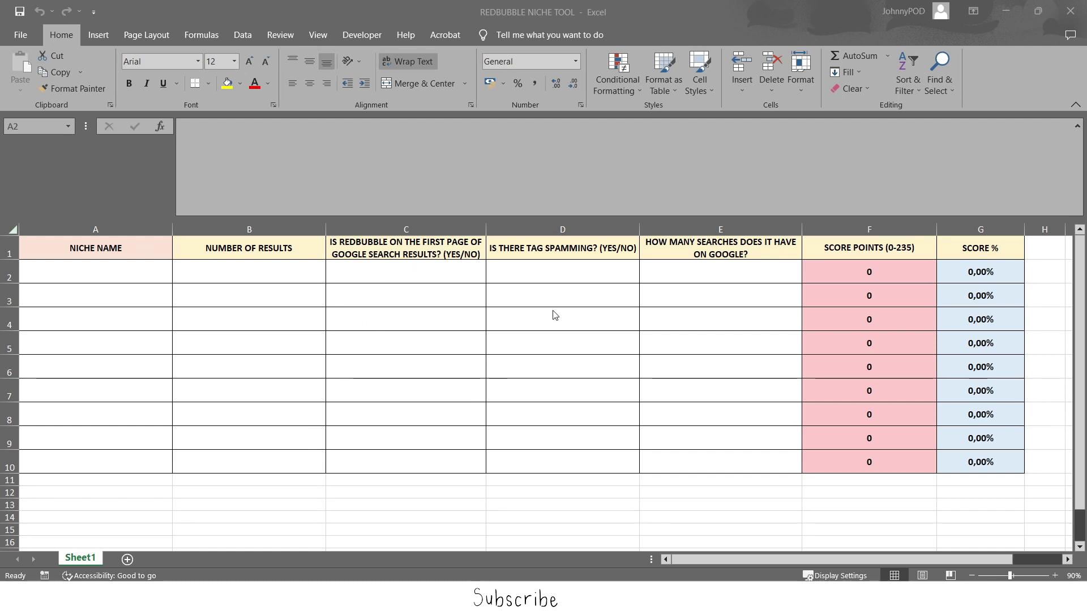
- Review the NICHE NAME column and cell C2, then bring up BubbleSpider's four 'wine' keywords
click(122, 267)
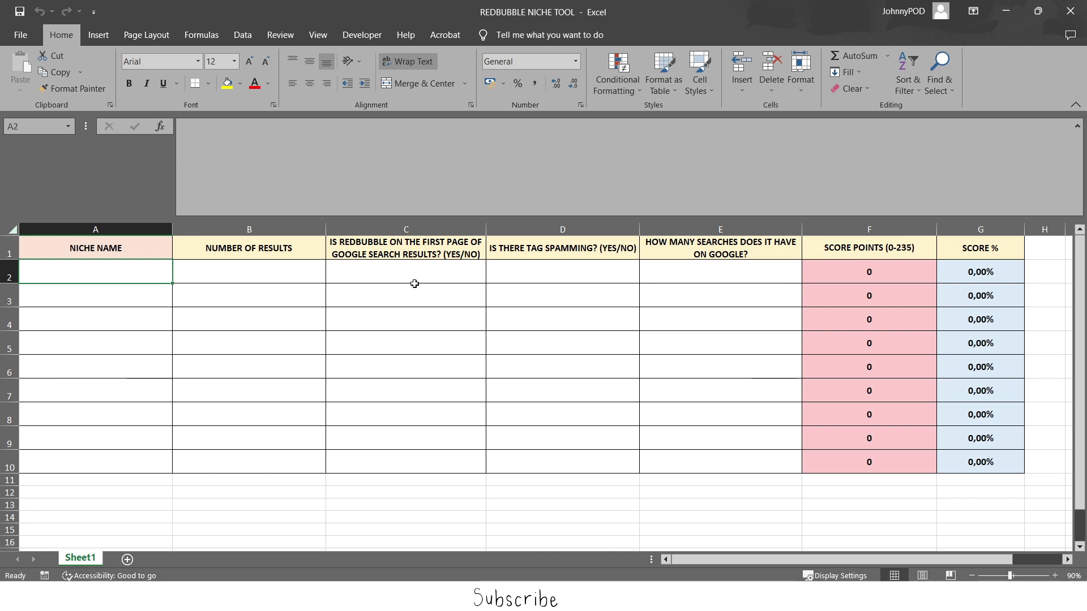
click(145, 222)
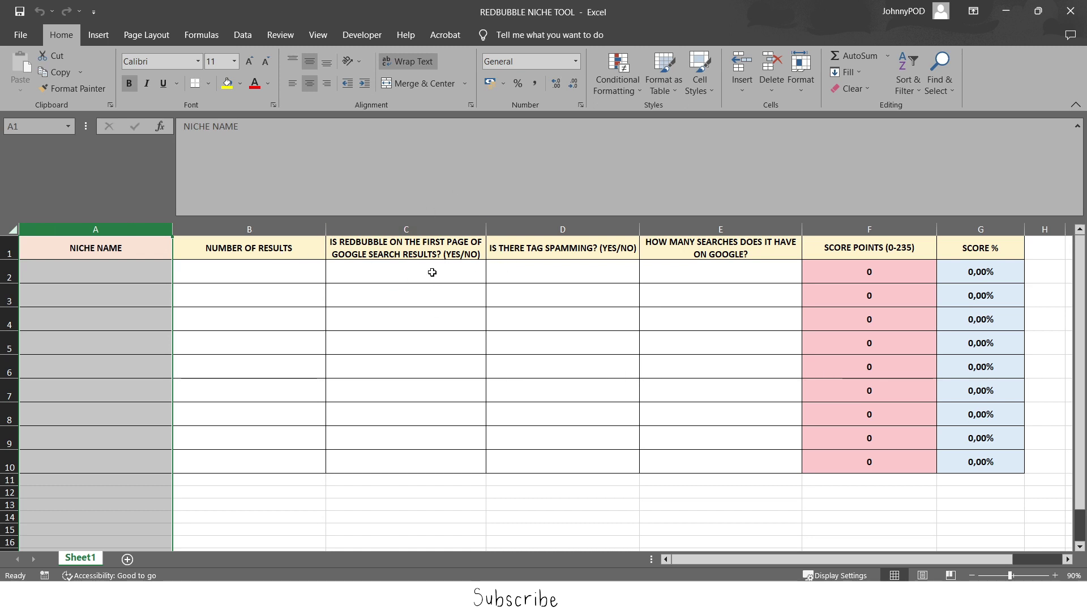
click(411, 265)
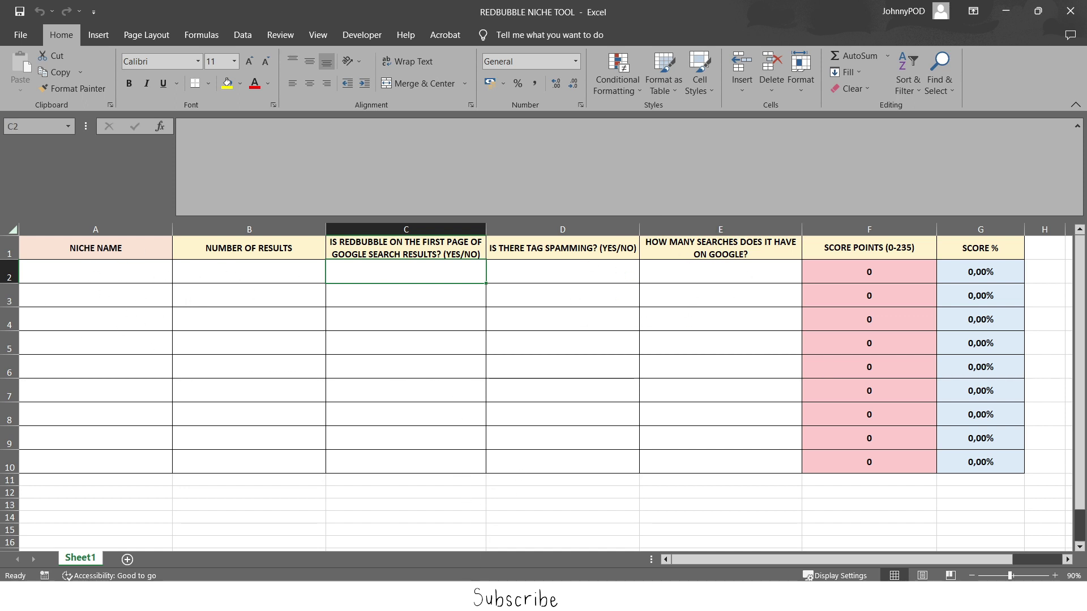
click(437, 529)
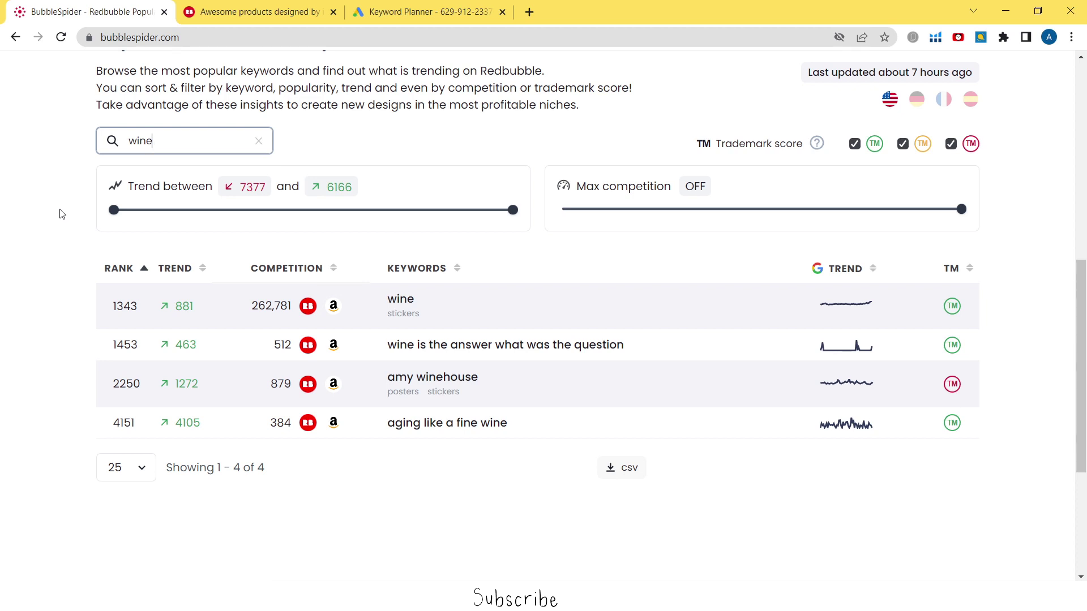
- Copy the heading 'Wine Is The Answer What Was The Question' from the 512-result Redbubble search
click(202, 238)
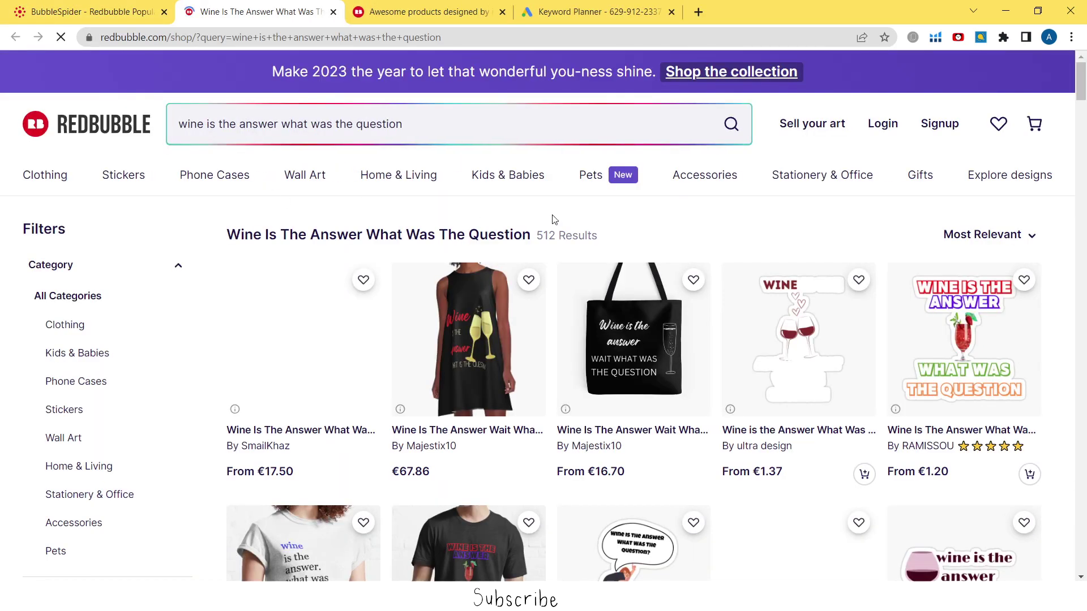
scroll(679, 334, down, 2)
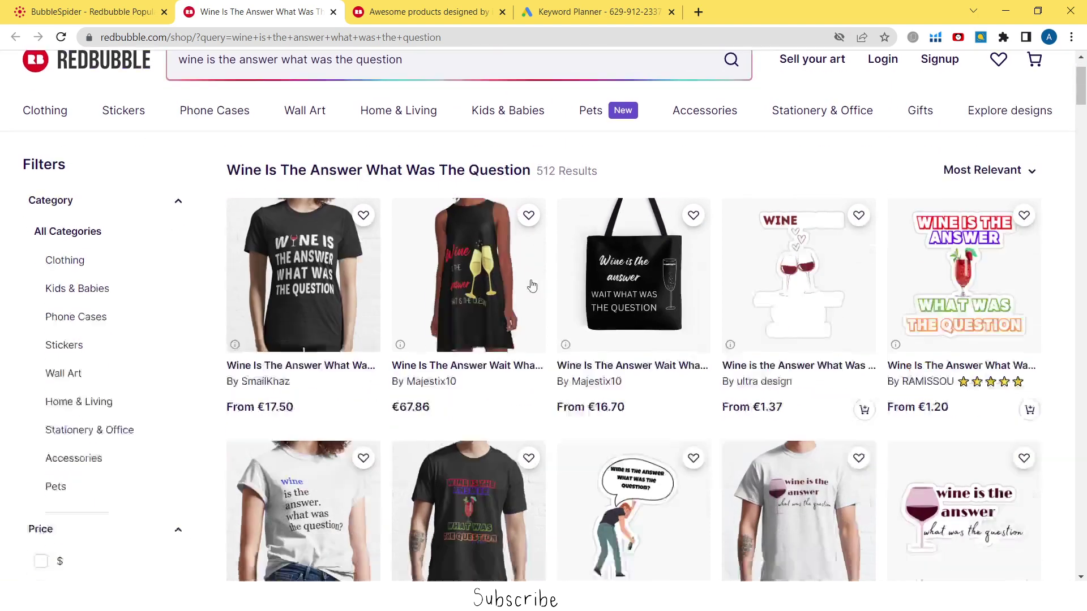
scroll(774, 332, up, 3)
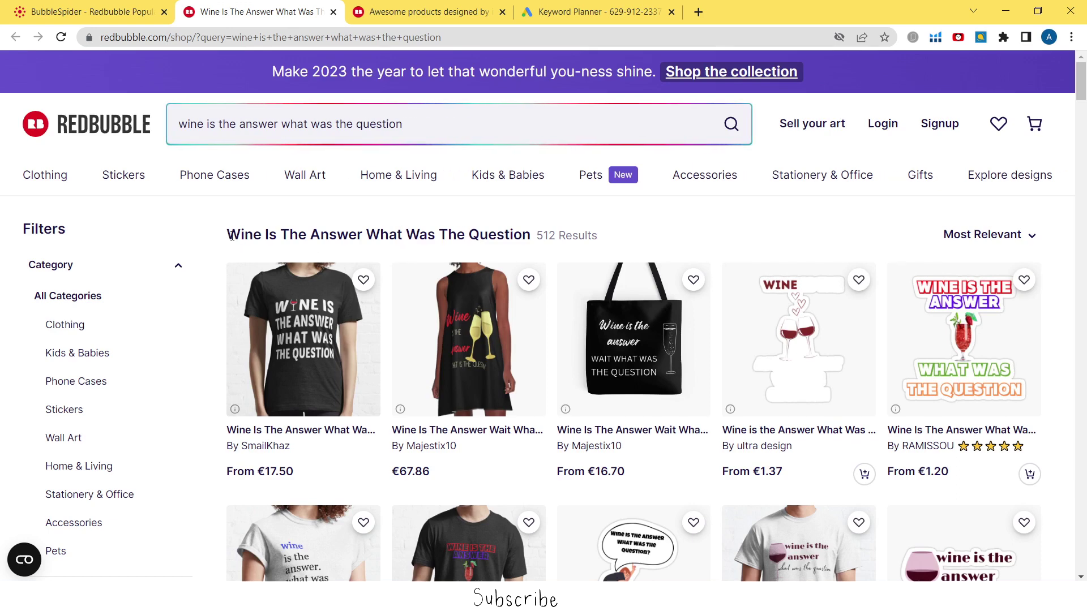
drag(227, 234, 530, 260)
right_click(390, 205)
click(418, 214)
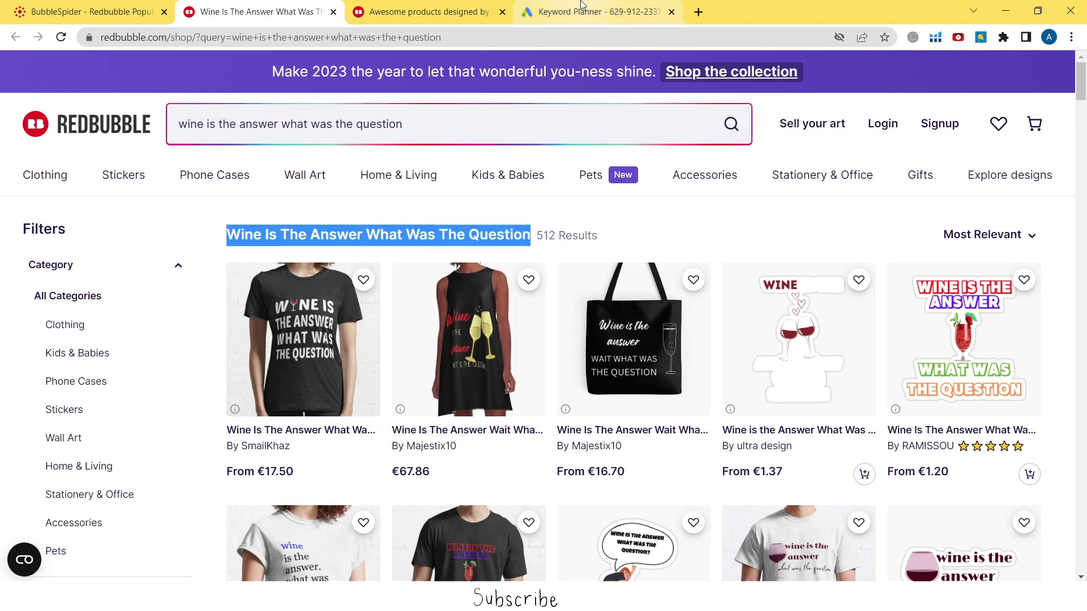
click(545, 17)
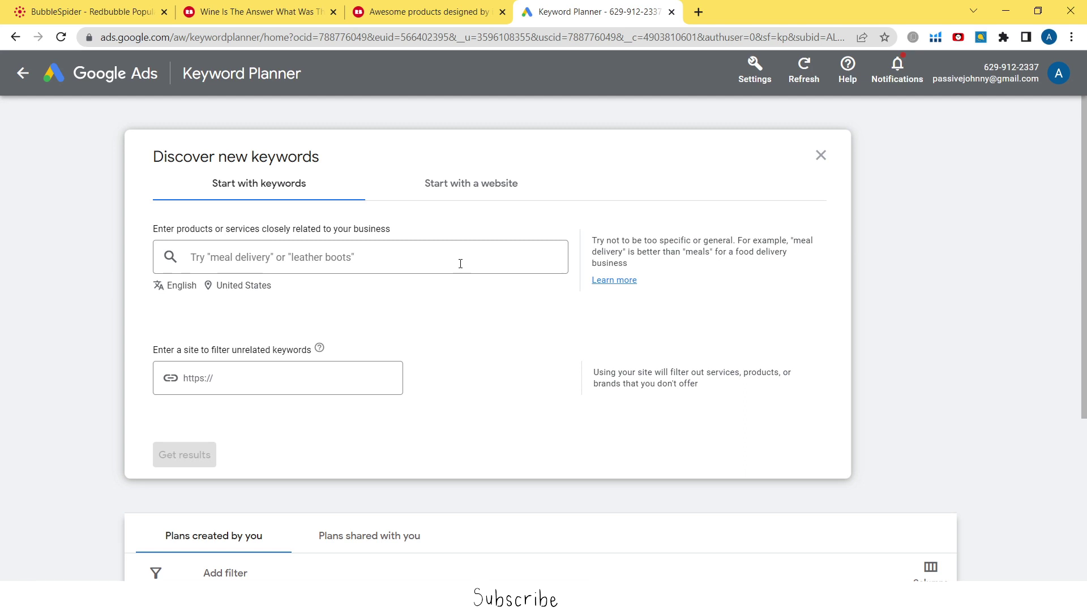
- Look up 'Wine Is The Answer What Was The Question' in Keyword Planner, finding 10–100 monthly searches
click(449, 264)
key(ctrl+v)
click(420, 311)
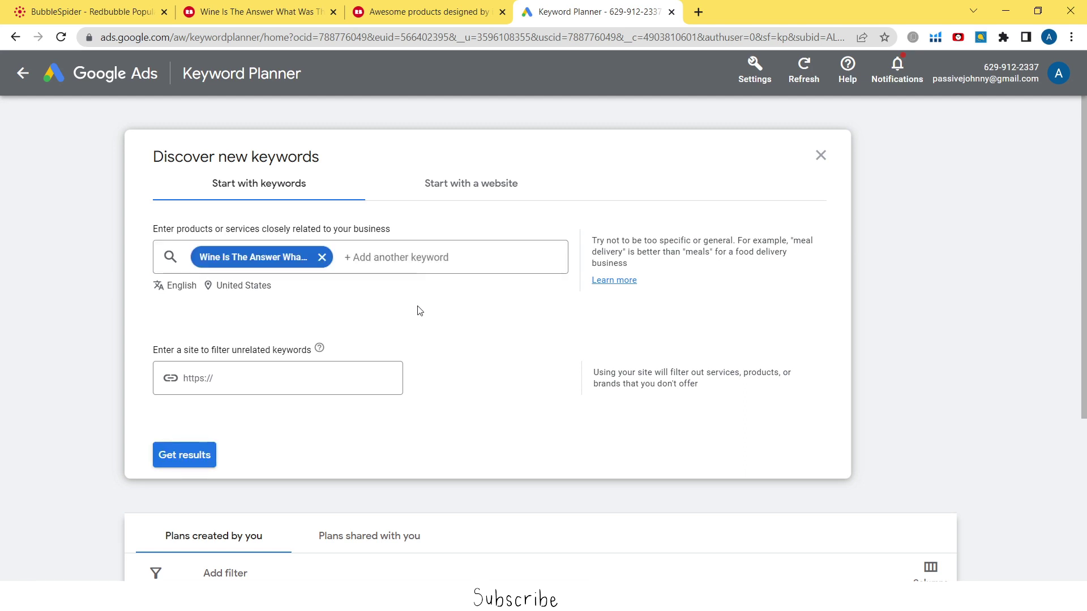
click(205, 460)
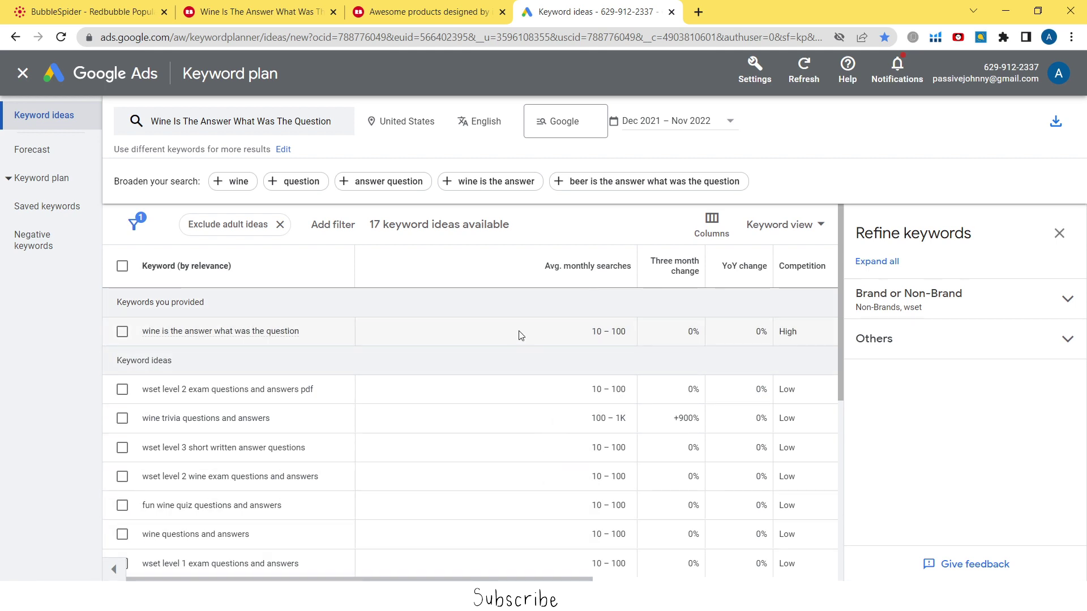
click(517, 597)
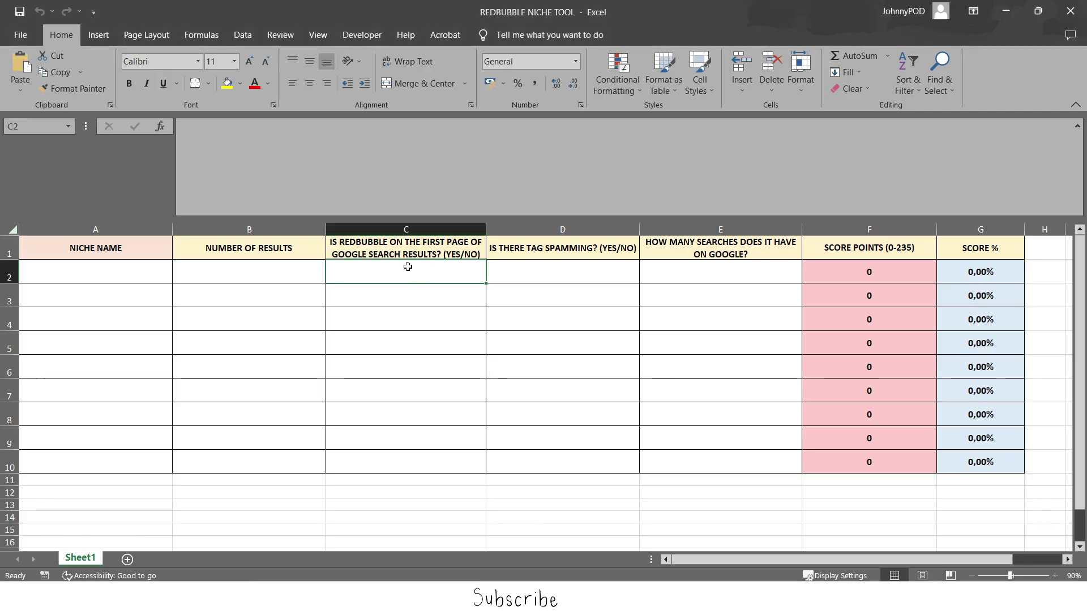
- Check the tag-spamming and first-page columns D and C, then return to the browser's wine results
click(568, 229)
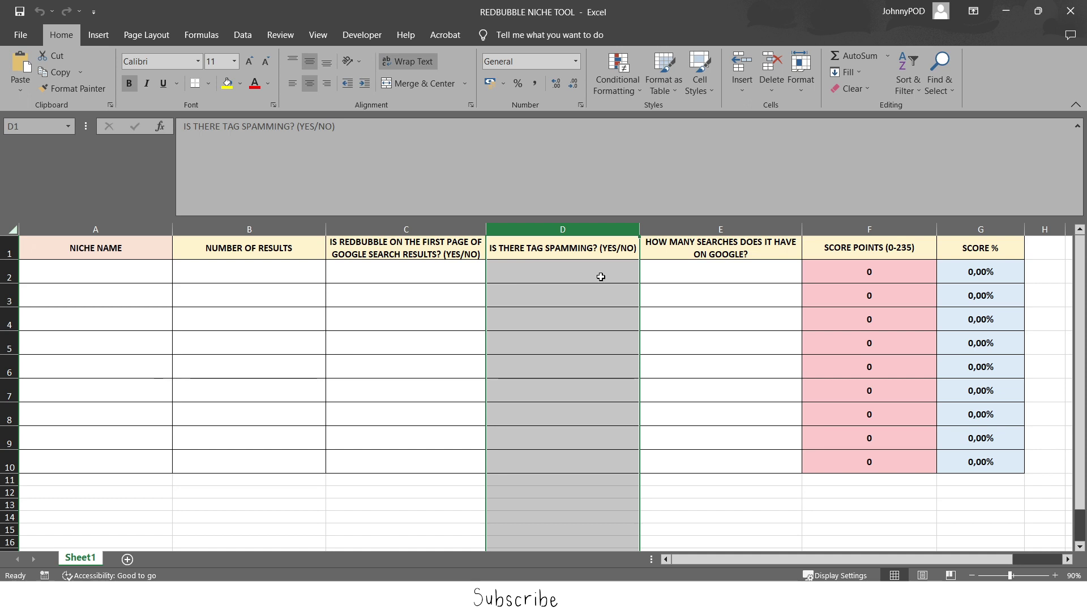
click(439, 229)
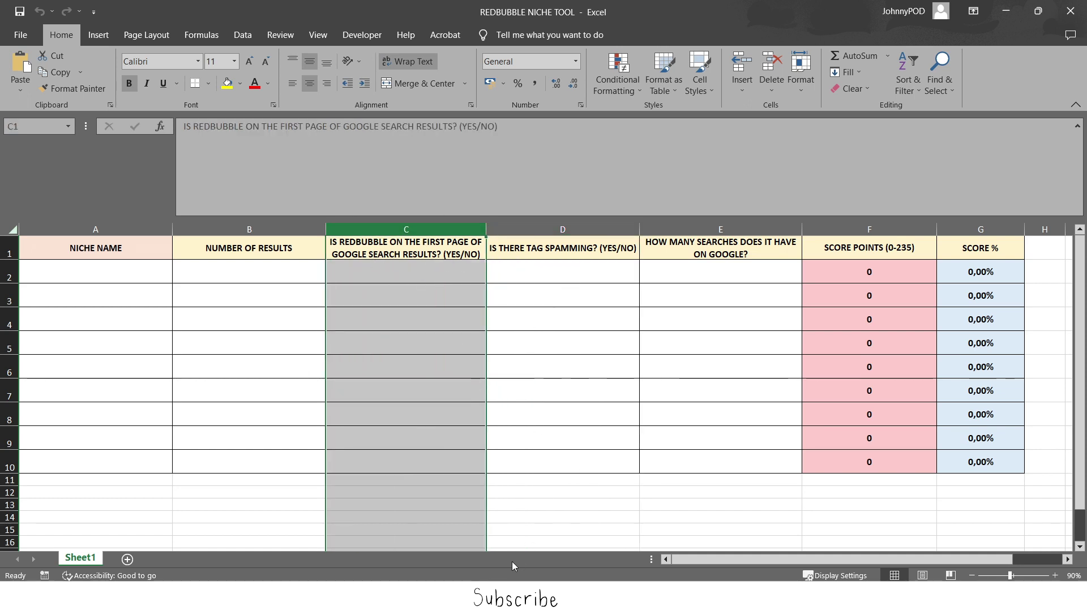
mouse_move(441, 597)
click(441, 527)
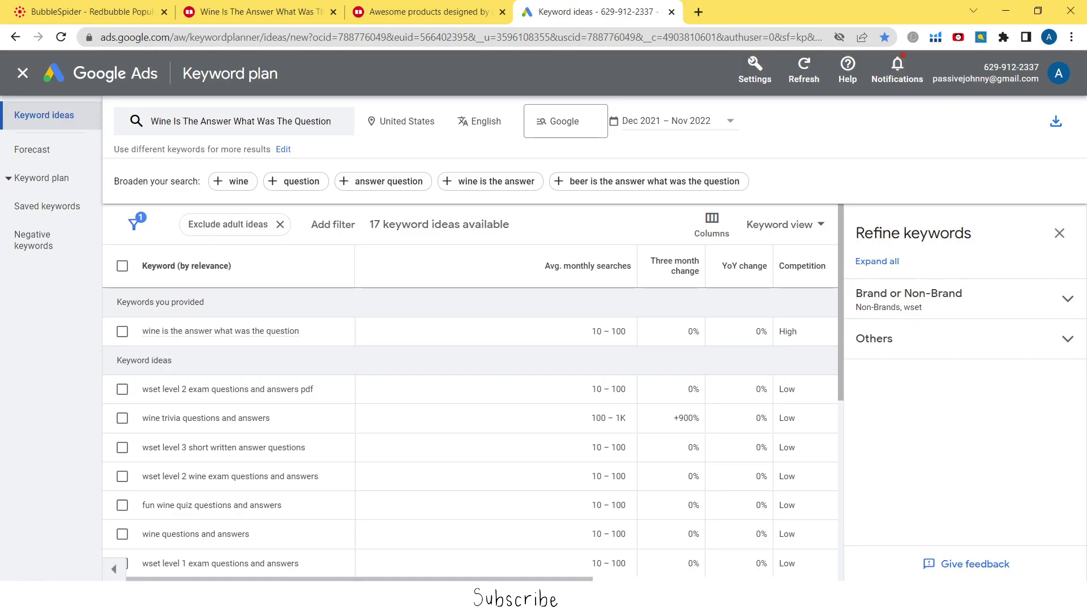
- Open the top three Redbubble wine products (T-shirt, dress, tote bag) in new tabs
click(233, 4)
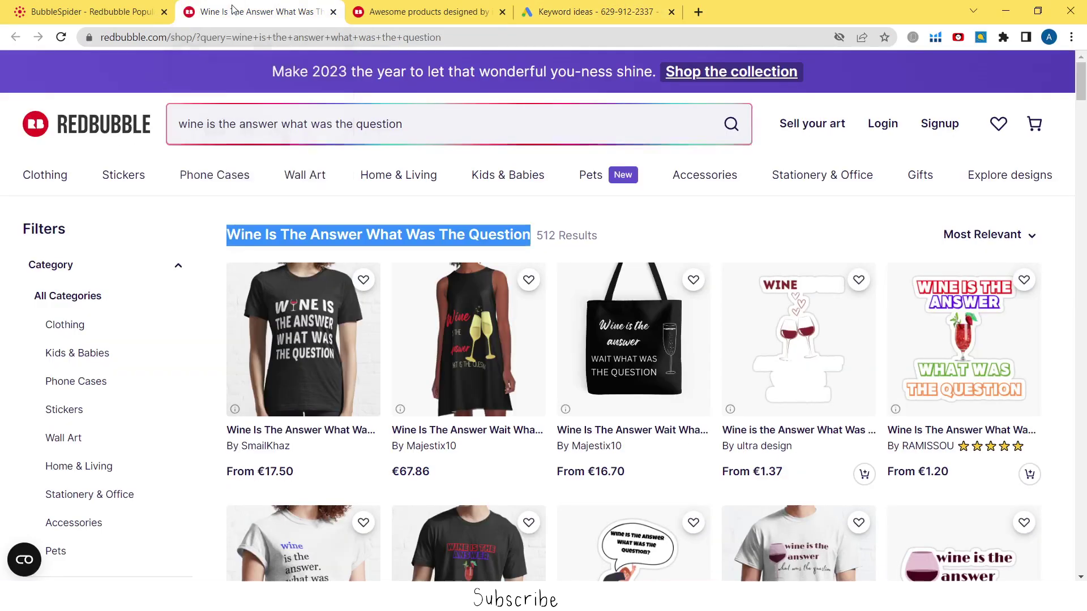
click(405, 215)
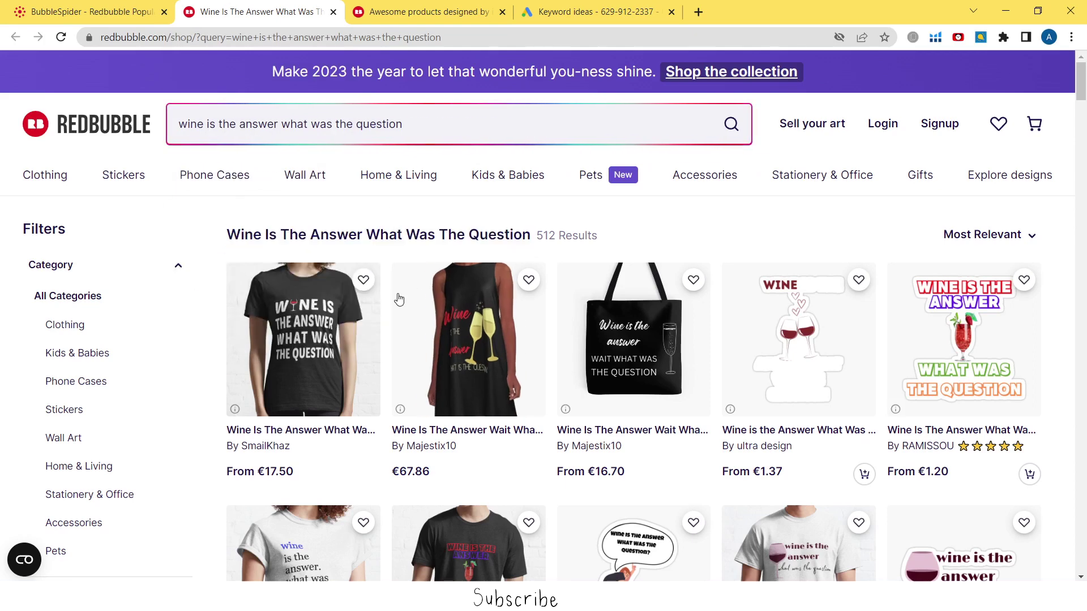
middle_click(306, 340)
middle_click(446, 320)
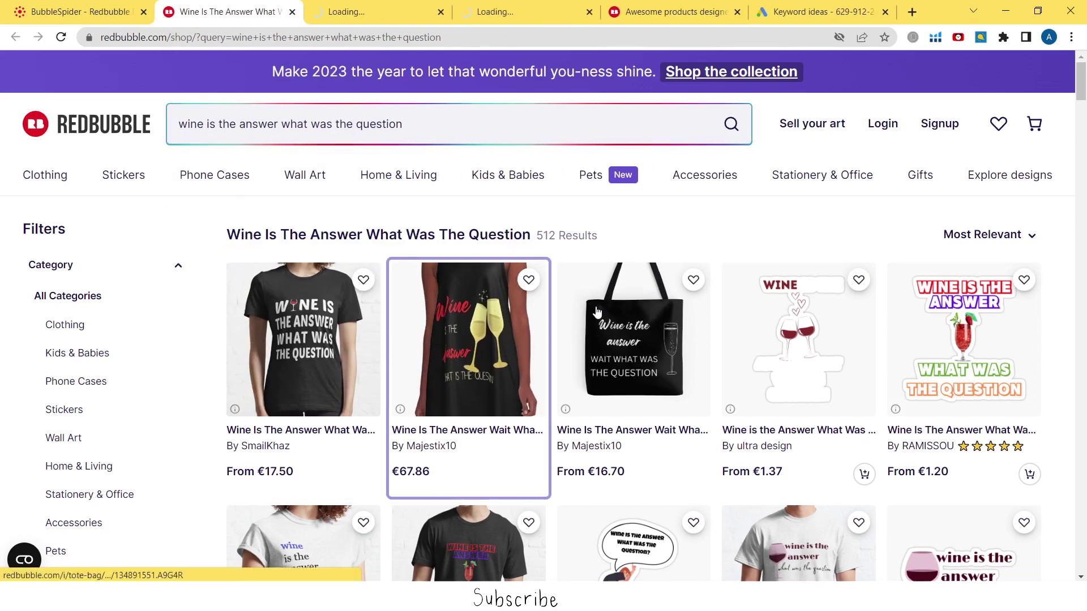
middle_click(629, 339)
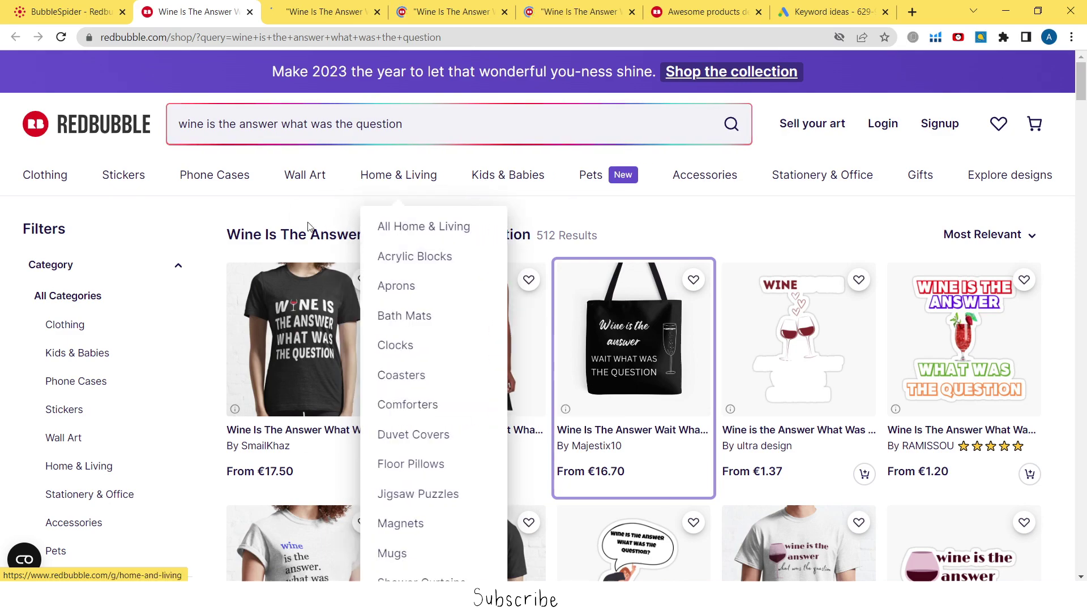
- Check the wine T-shirt listing's tags, which repeat the phrase across tags 01–50
click(306, 6)
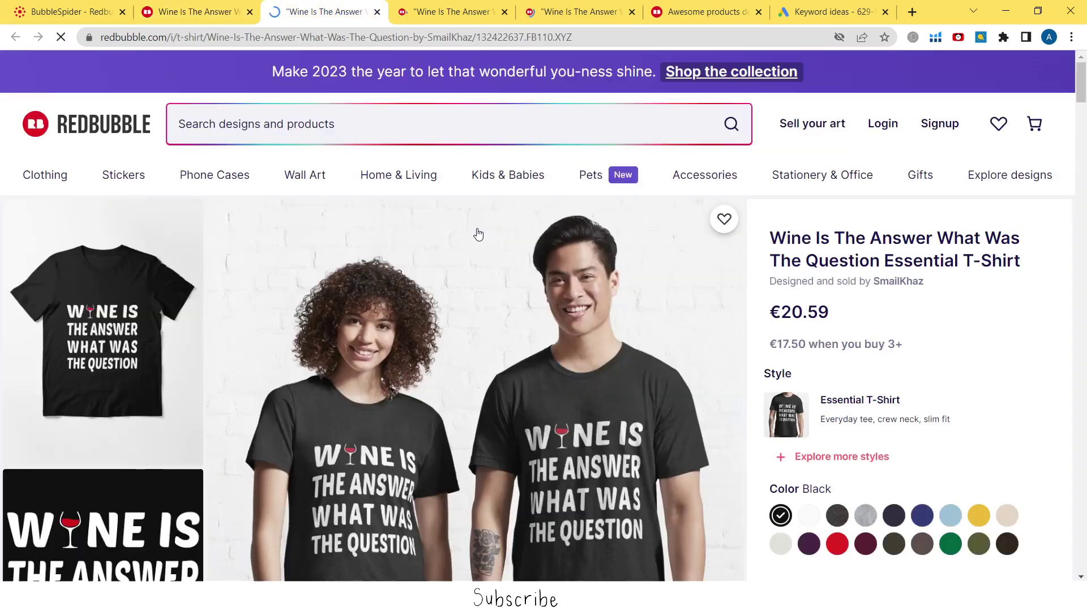
scroll(524, 273, down, 15)
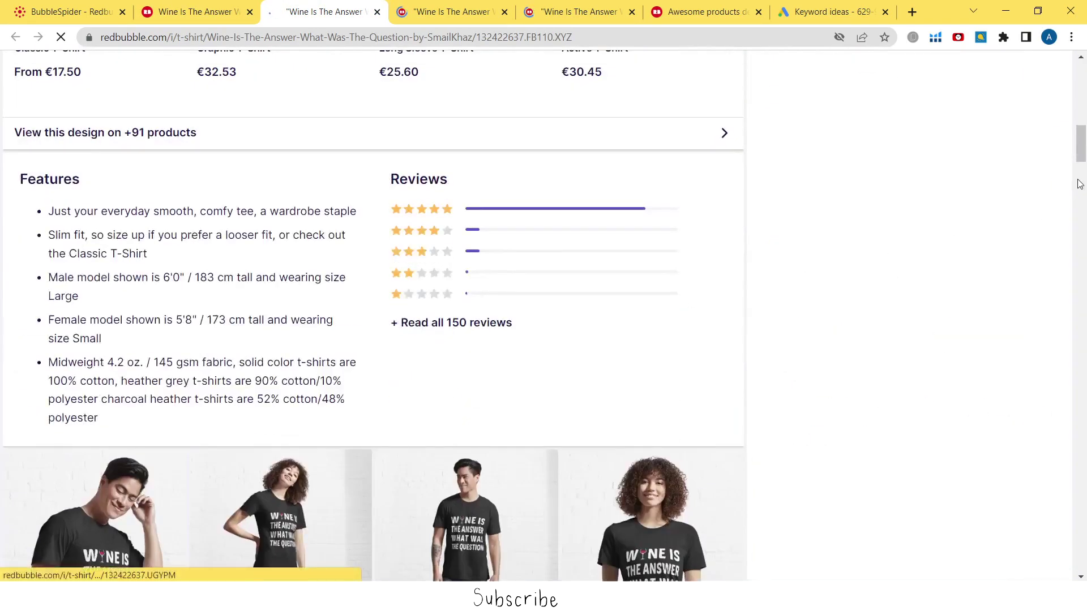
drag(1079, 157, 995, 60)
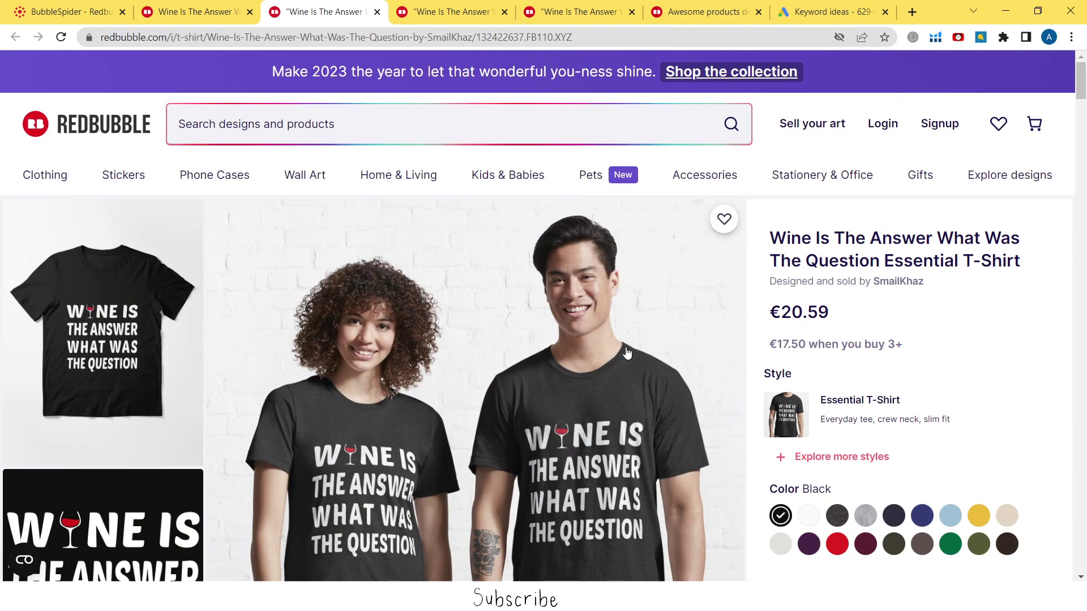
key(alt+Tab)
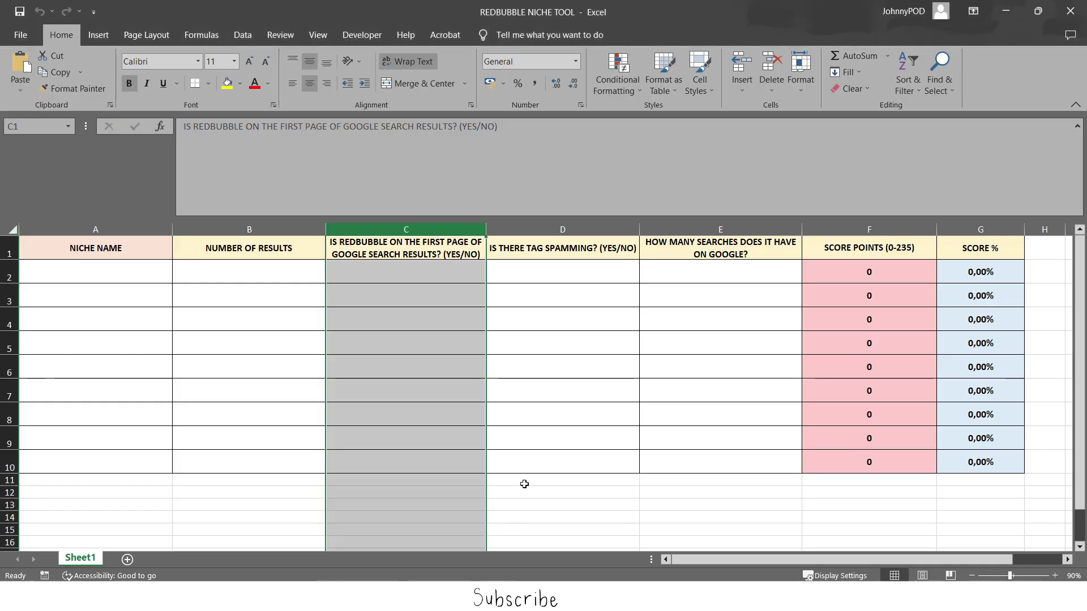
- Select column D and header C1, then view Google's ~130 000 000 results for the wine phrase
ctrl+click(579, 224)
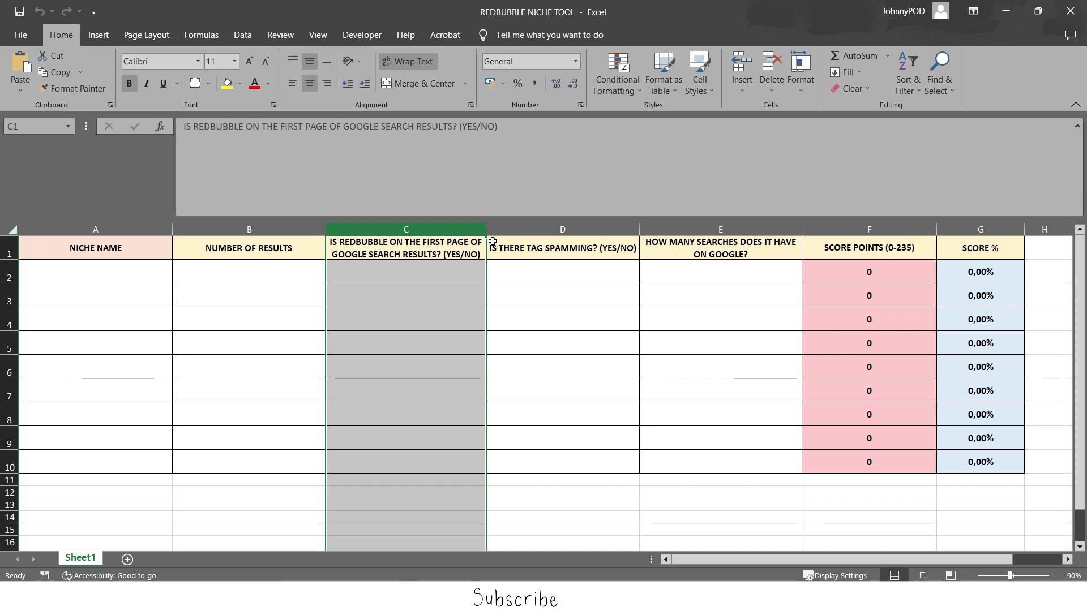
click(383, 256)
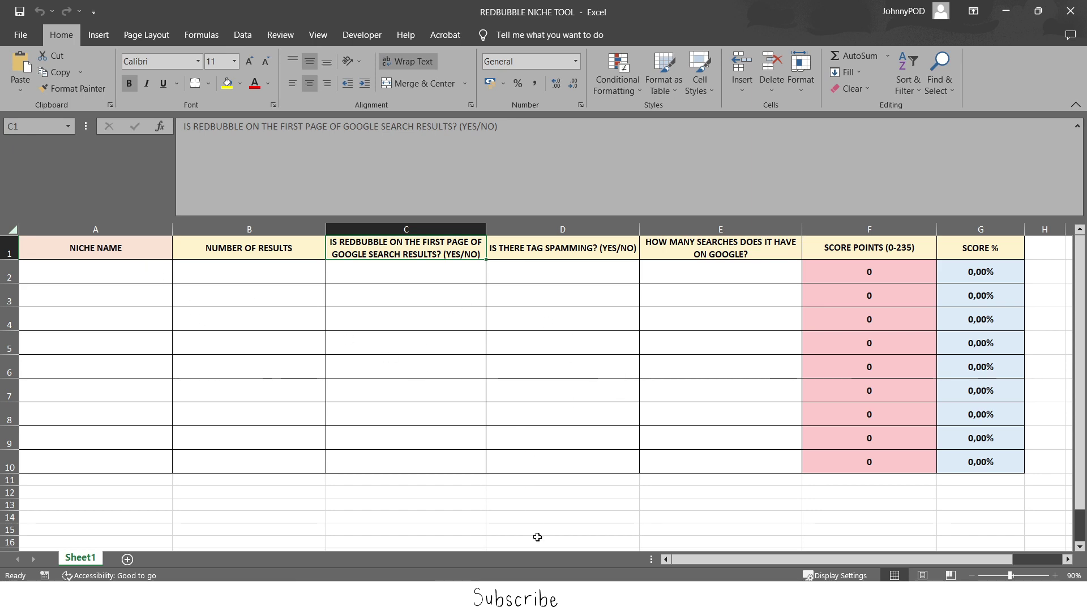
key(alt+Tab)
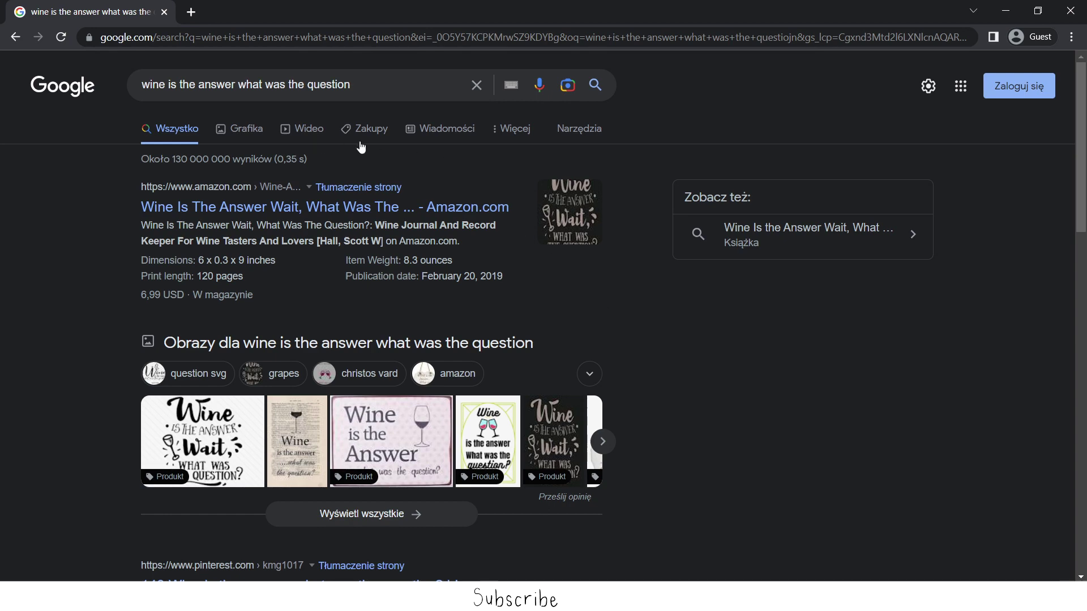
scroll(671, 262, down, 1)
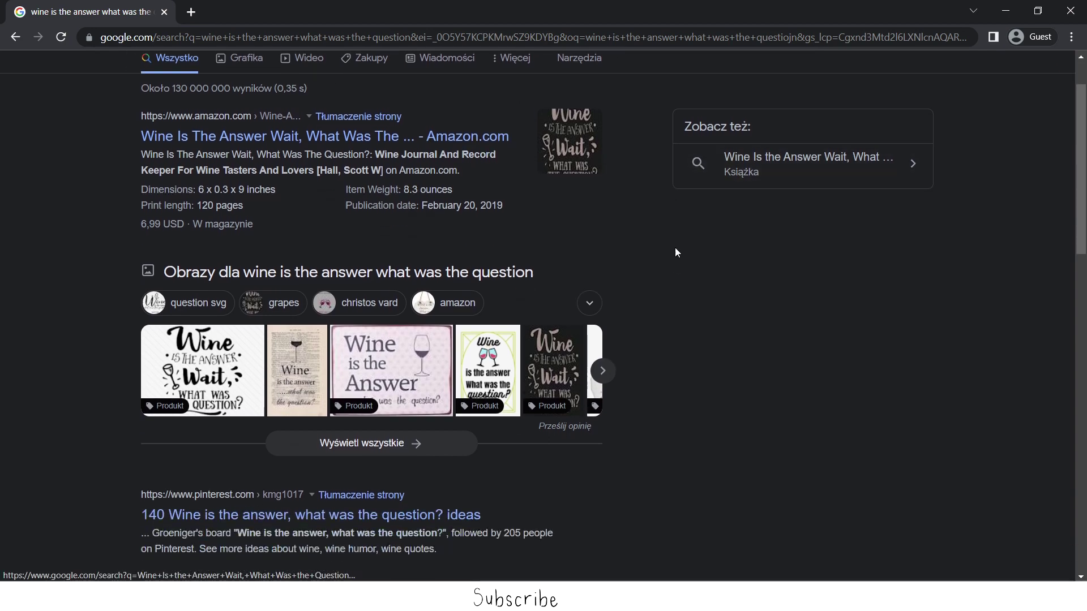
scroll(675, 246, down, 1)
scroll(676, 247, up, 1)
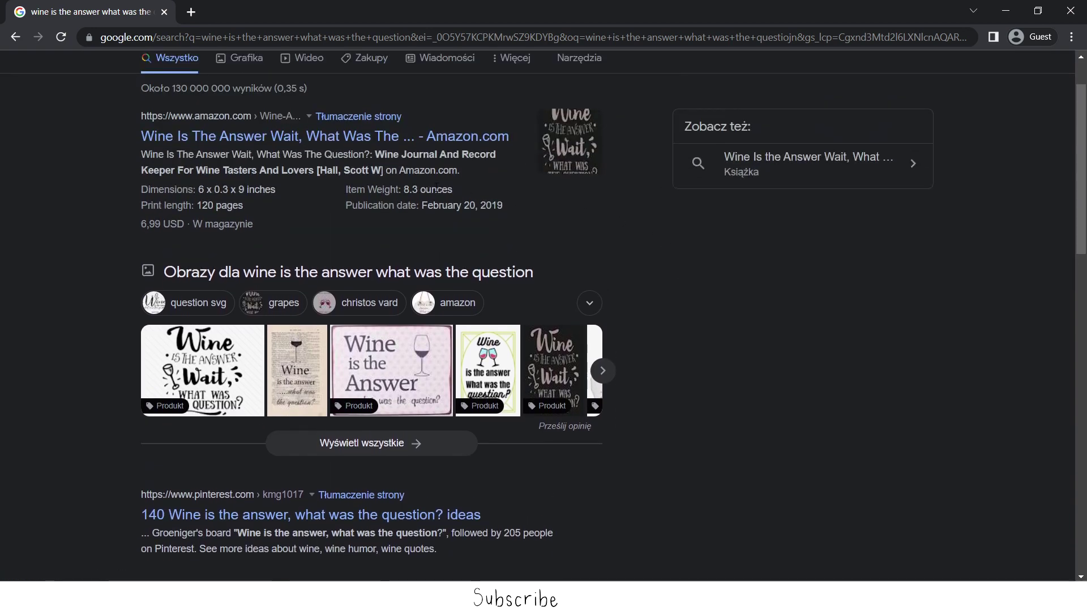
scroll(705, 260, down, 5)
scroll(699, 265, down, 4)
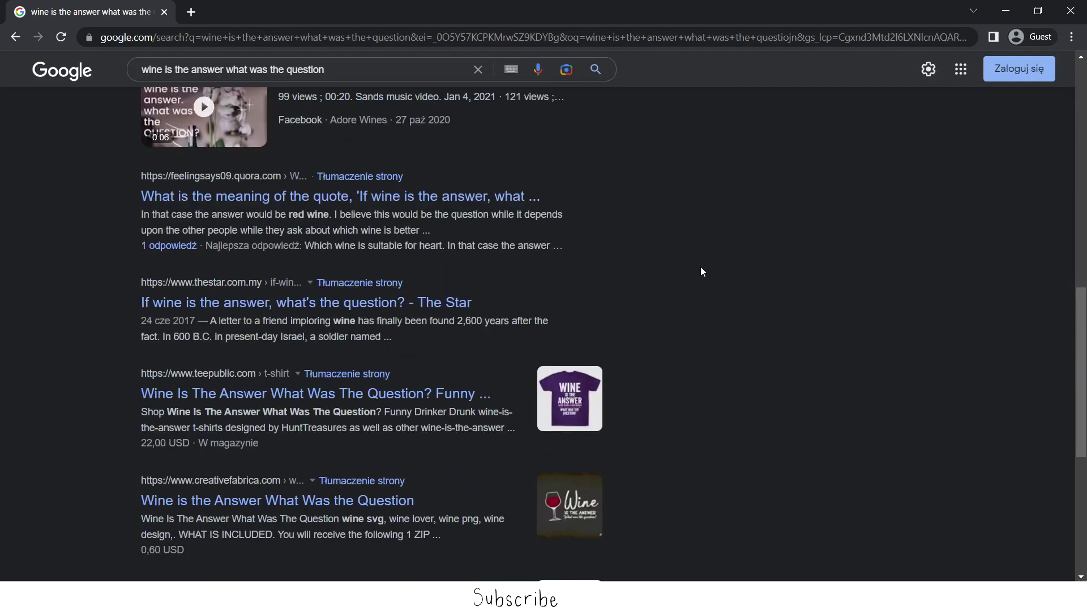
scroll(699, 267, down, 2)
scroll(713, 268, down, 1)
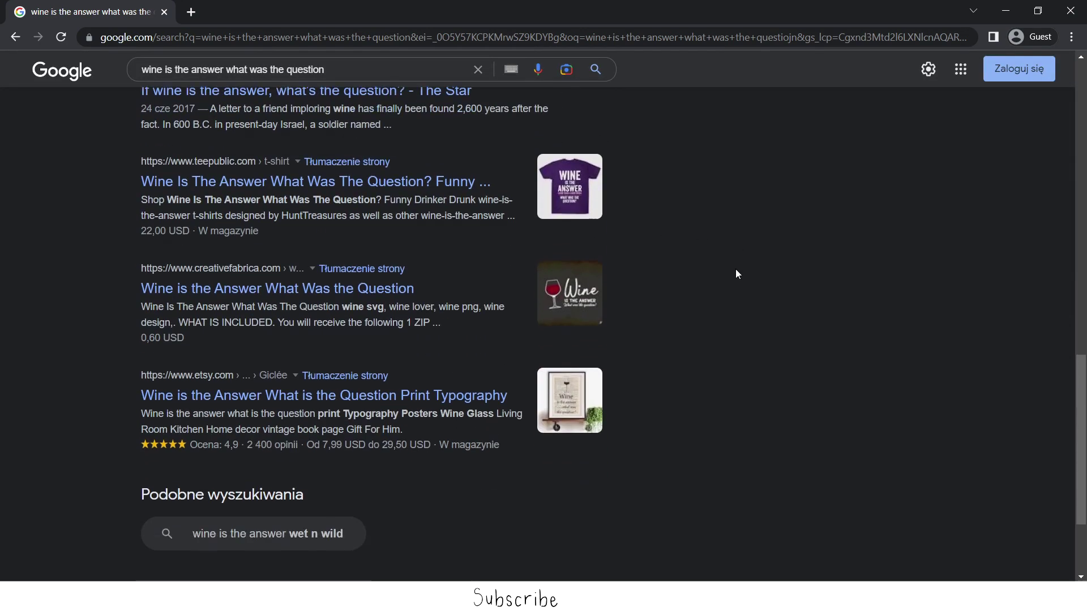
scroll(724, 293, down, 1)
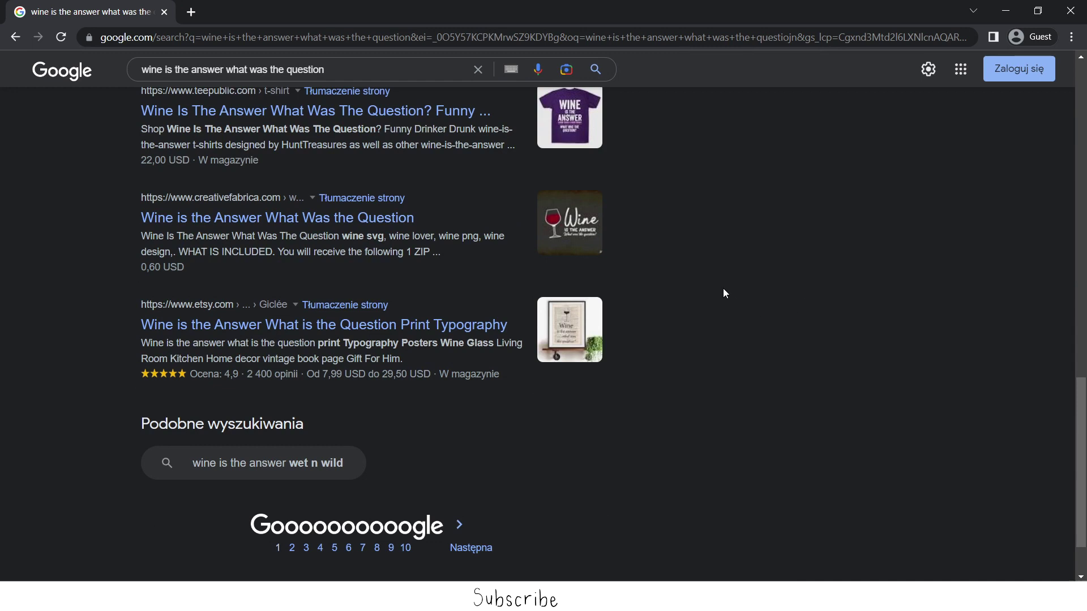
scroll(712, 342, up, 3)
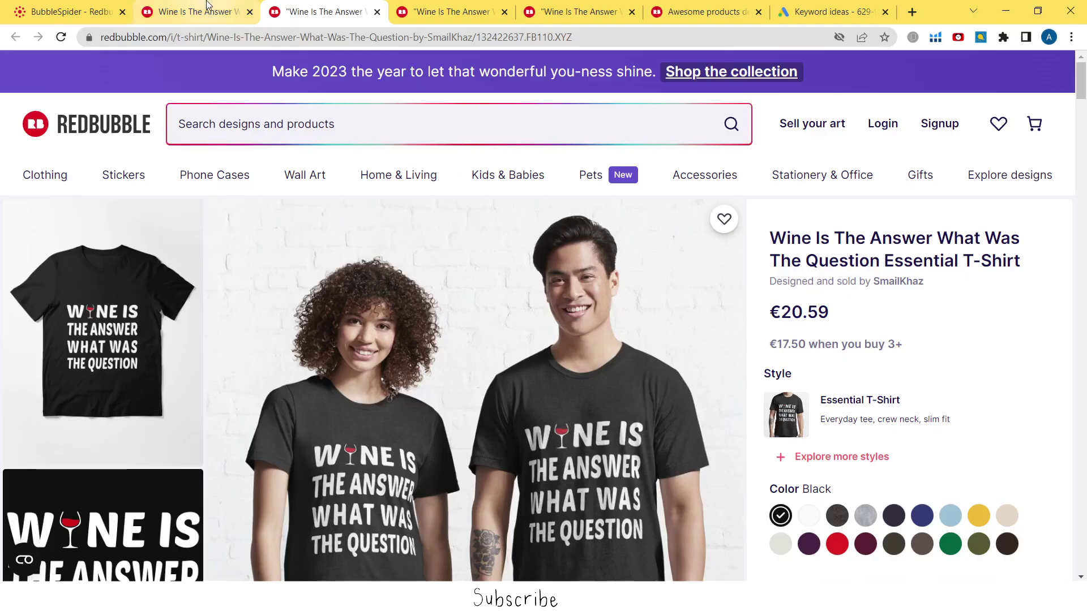
- Copy the Redbubble results heading 'Wine Is The Answer What Was The Question'
click(207, 5)
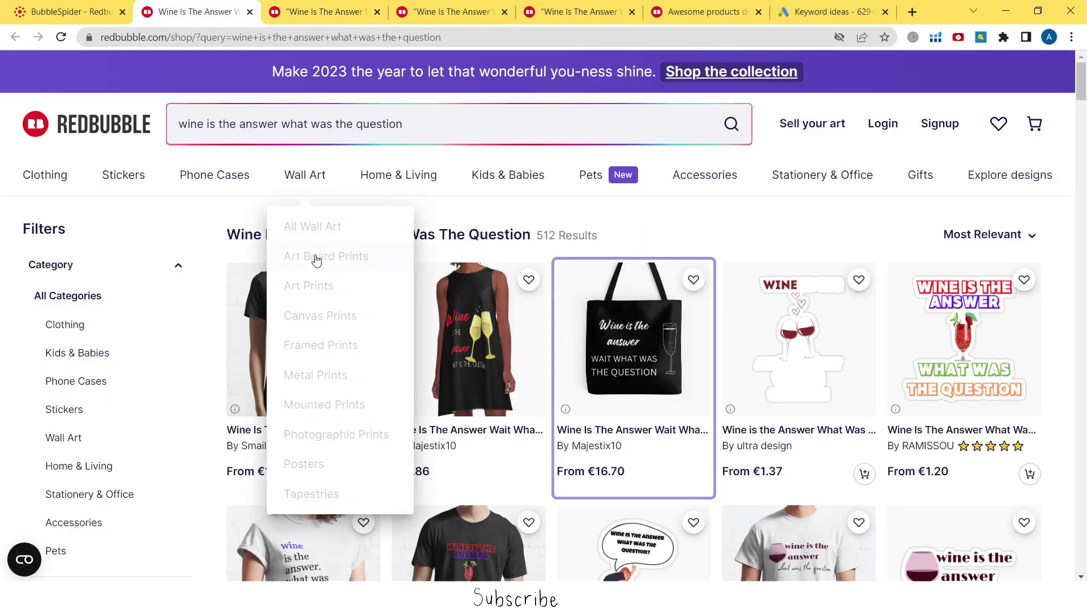
drag(226, 234, 532, 241)
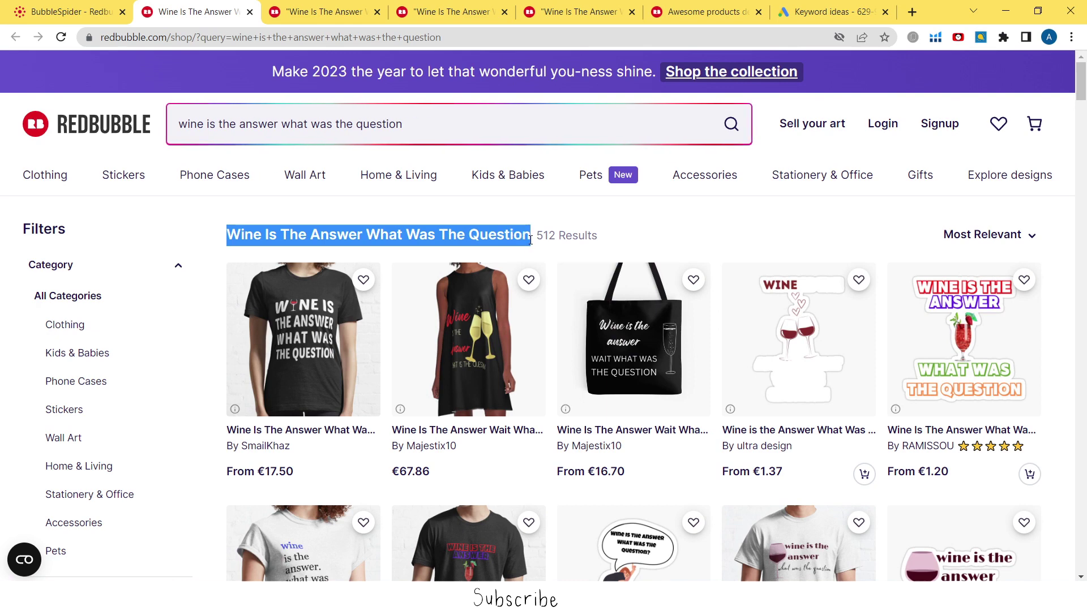
key(ctrl+c)
key(alt+Tab)
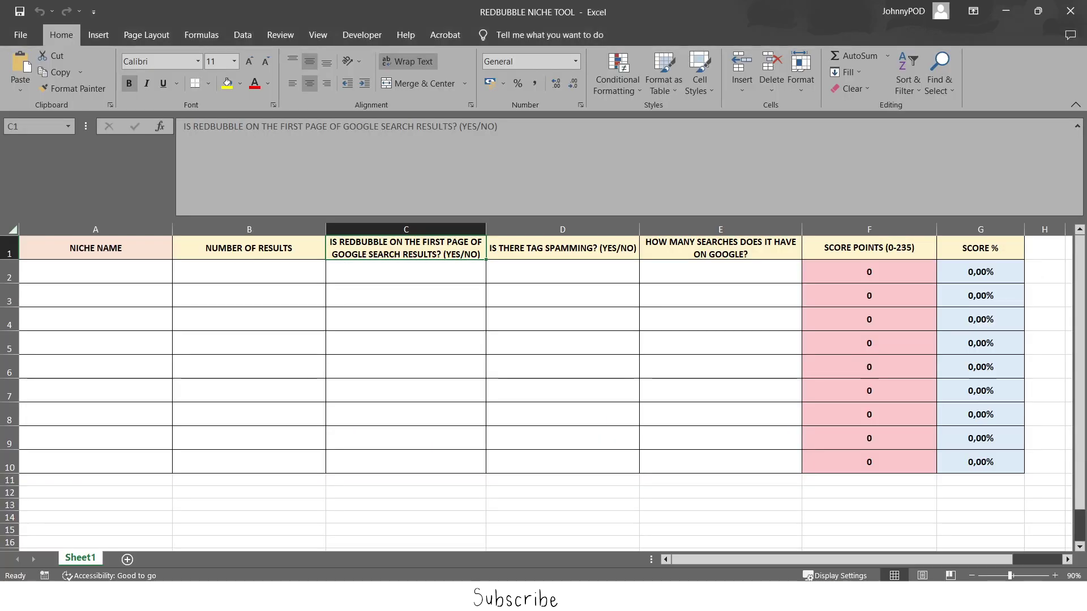
- Paste the niche name into A2 with Wrap Text, and type 512 into B2
click(109, 272)
key(ctrl+v)
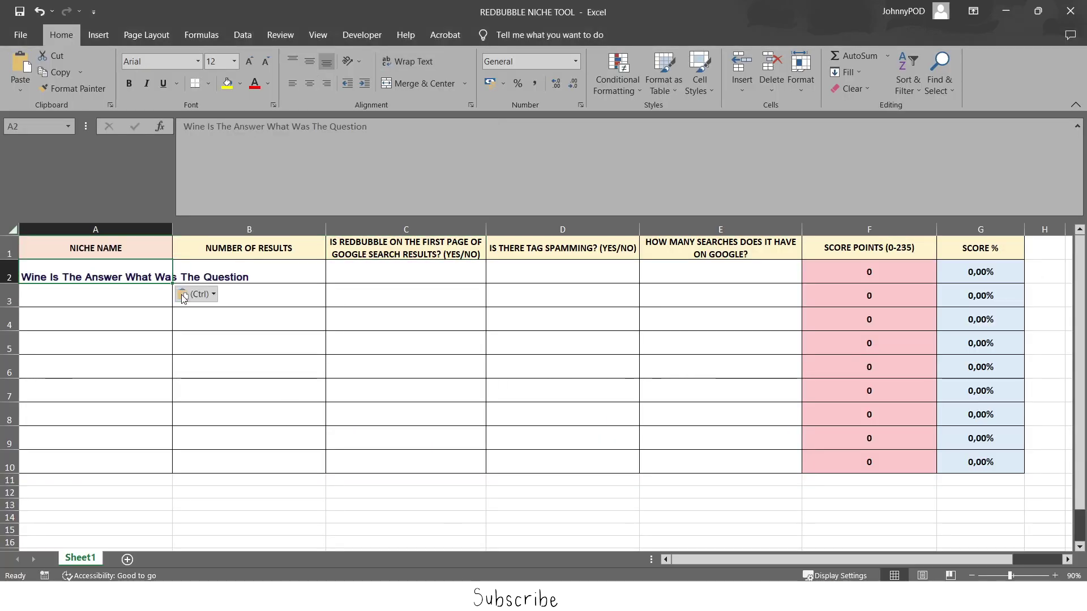
click(150, 310)
click(164, 271)
click(420, 59)
click(126, 315)
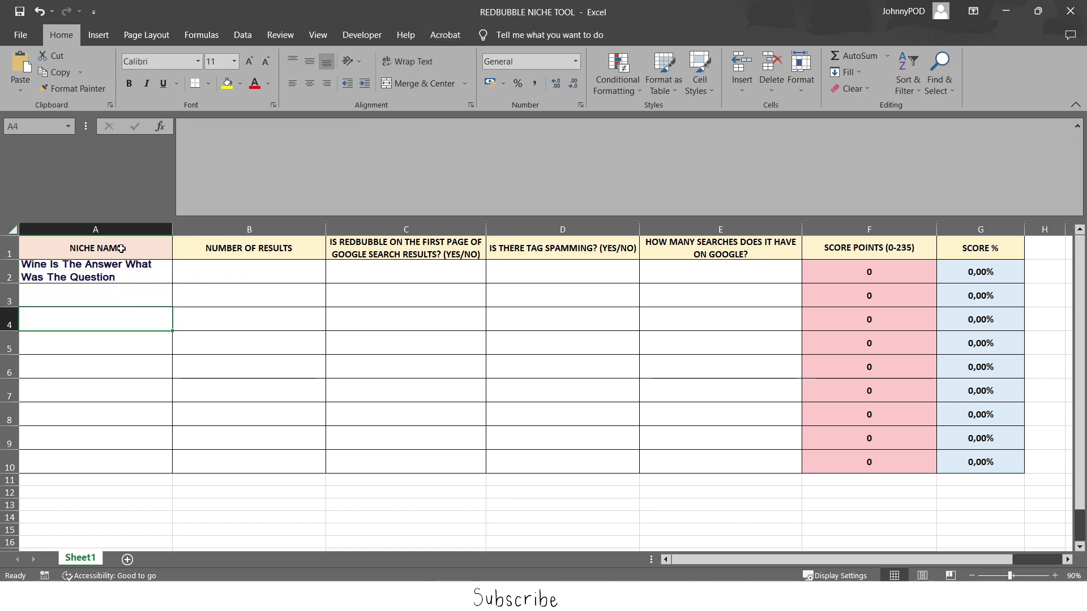
click(176, 278)
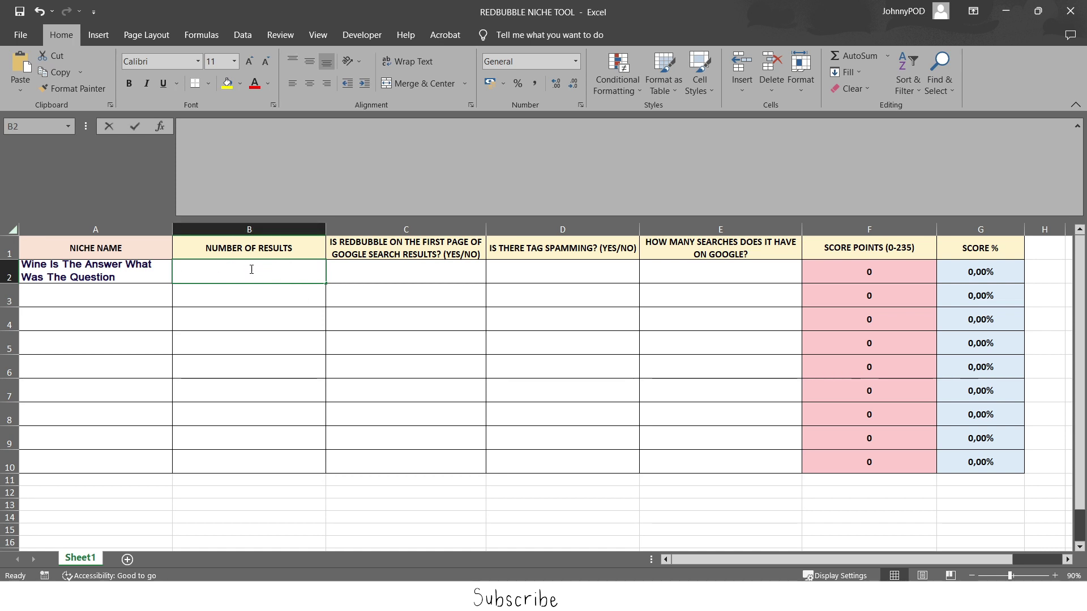
text(512)
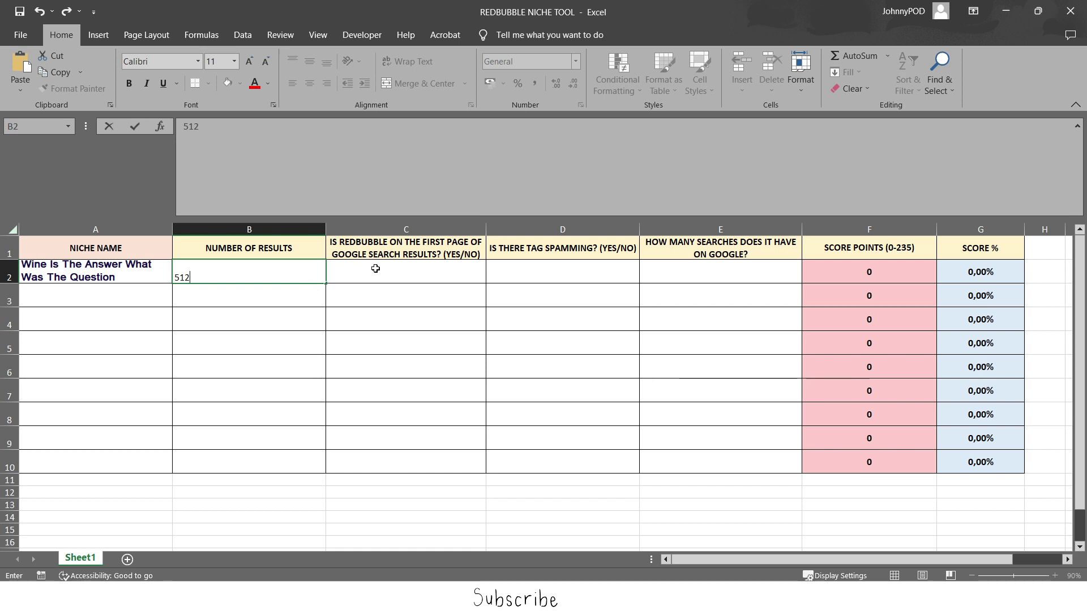
- Enter NO in C2 and YES in D2, bringing the score to 80 points (34,04%)
click(379, 271)
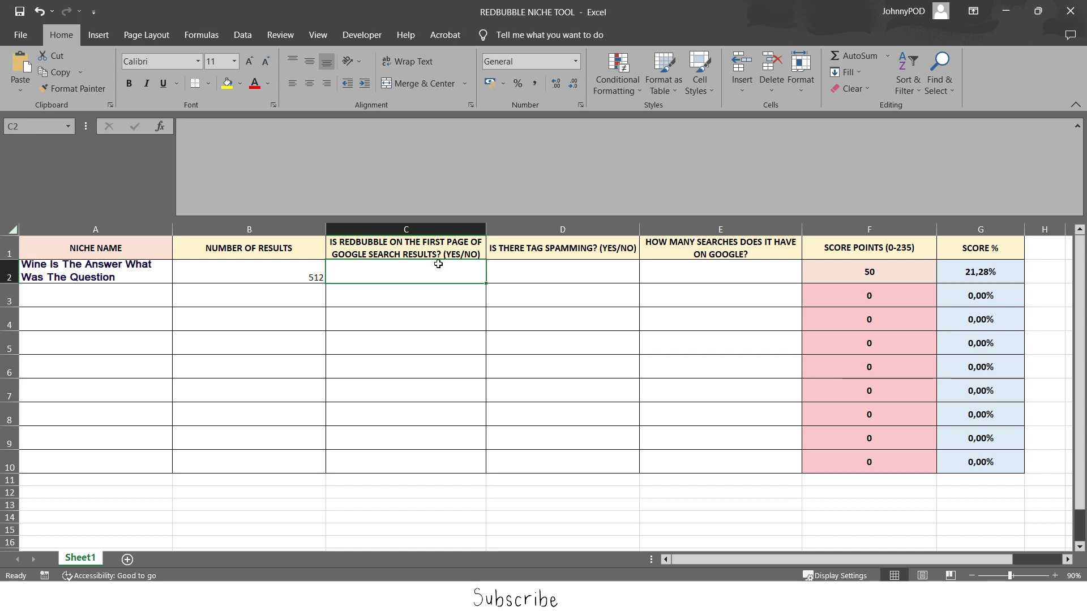
text(NO)
click(447, 321)
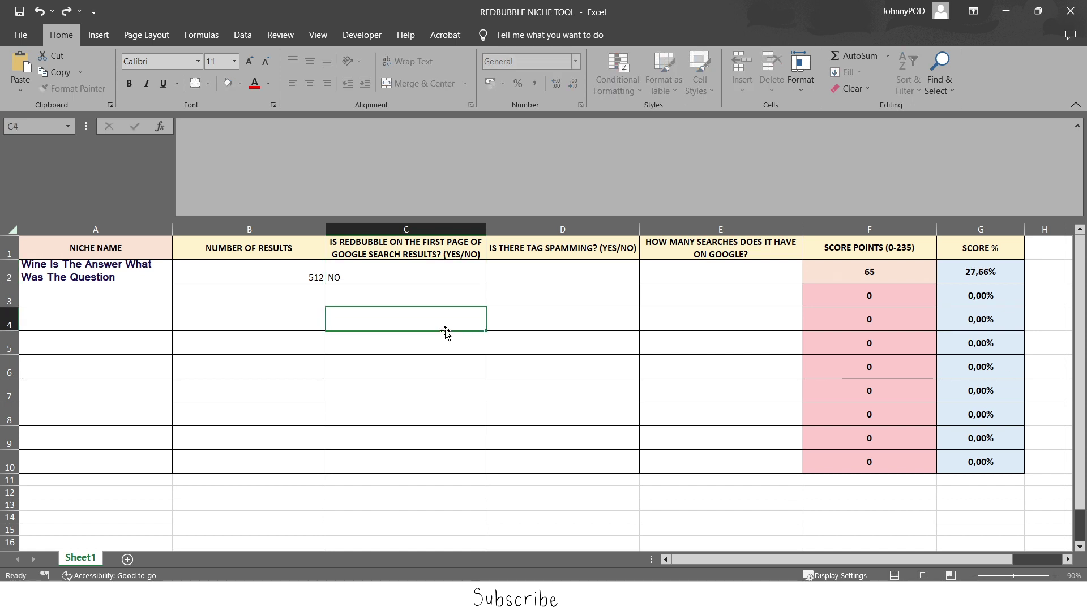
click(564, 271)
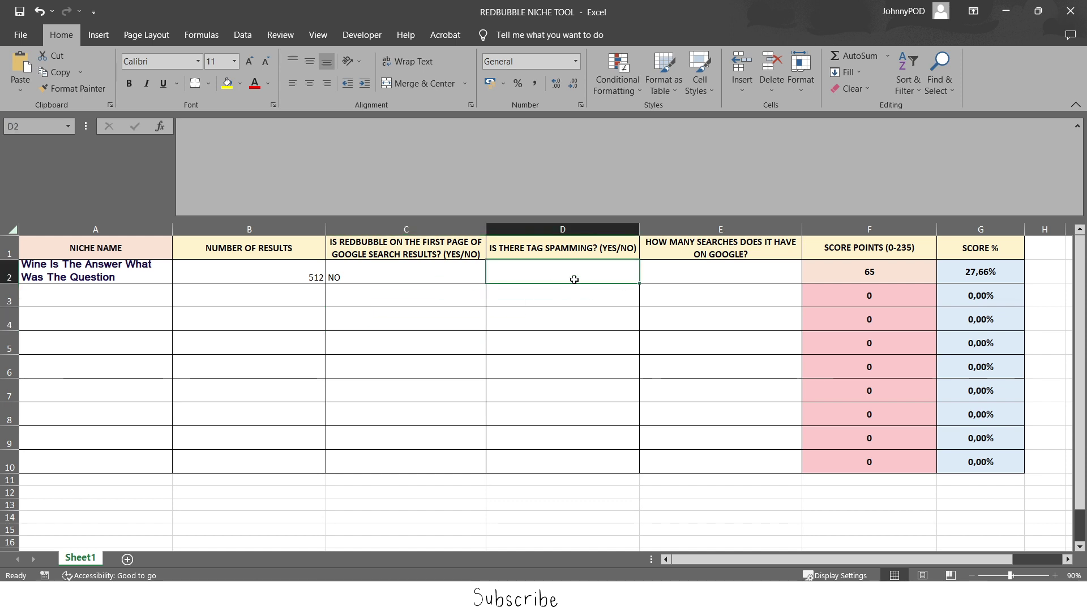
text(YES)
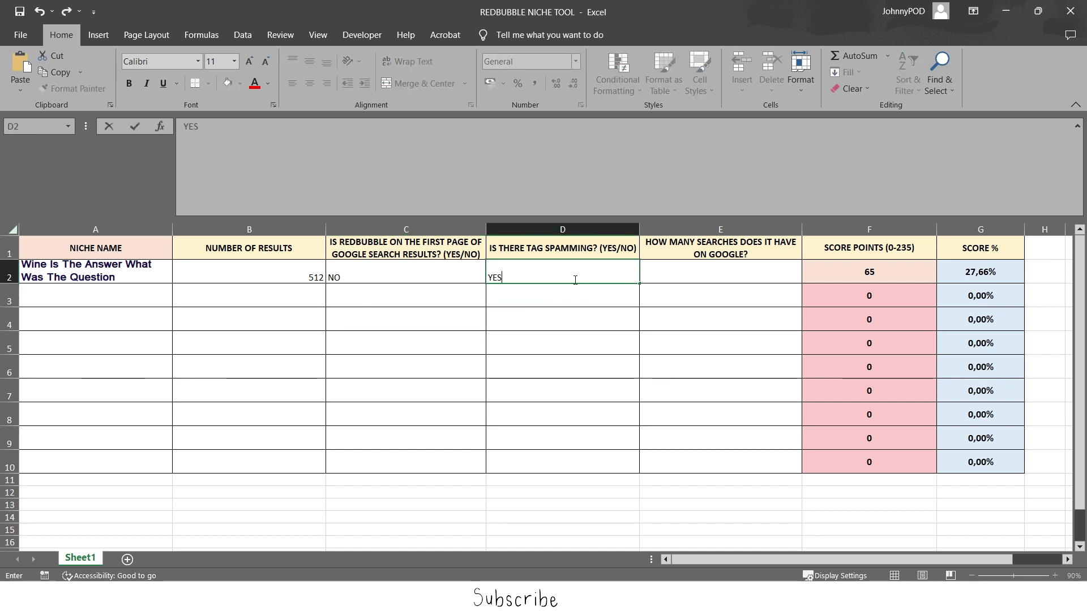
click(549, 345)
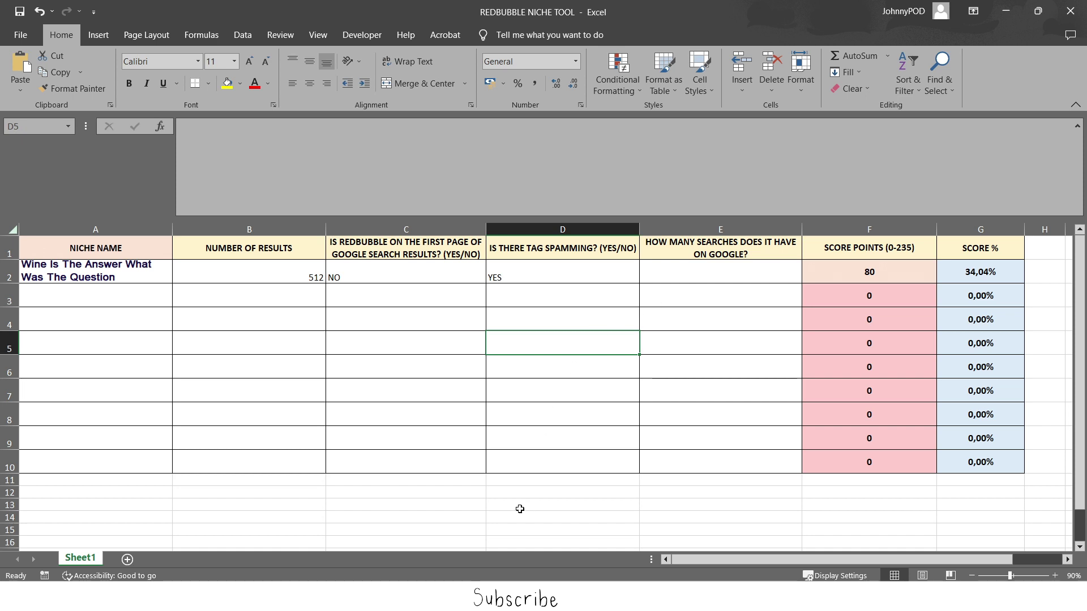
- Recheck Keyword Planner's 10–100 average monthly searches for the wine phrase, then return to Excel
mouse_move(542, 597)
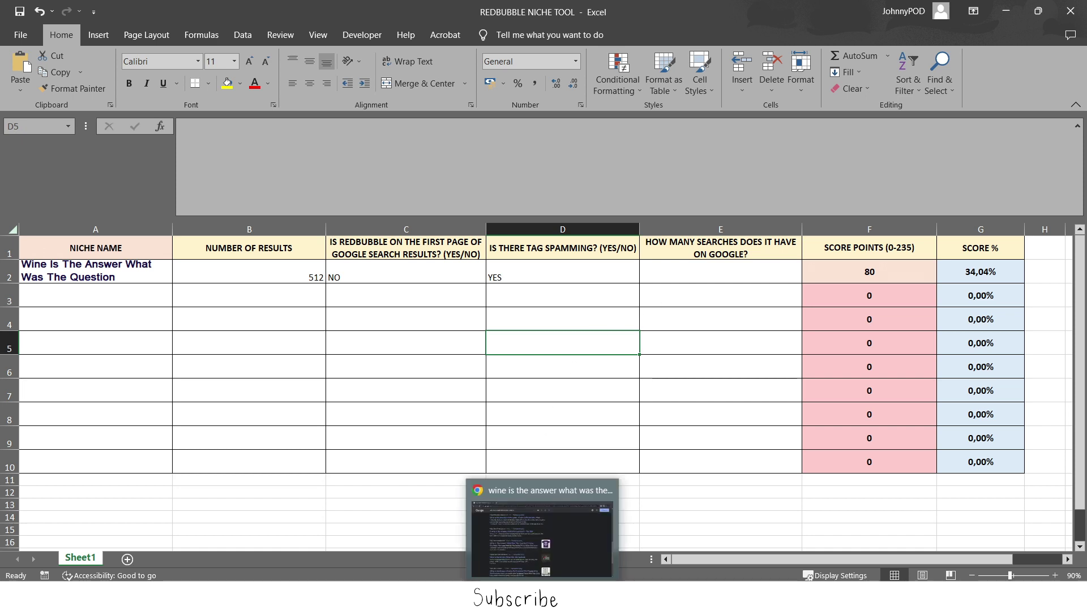
click(542, 538)
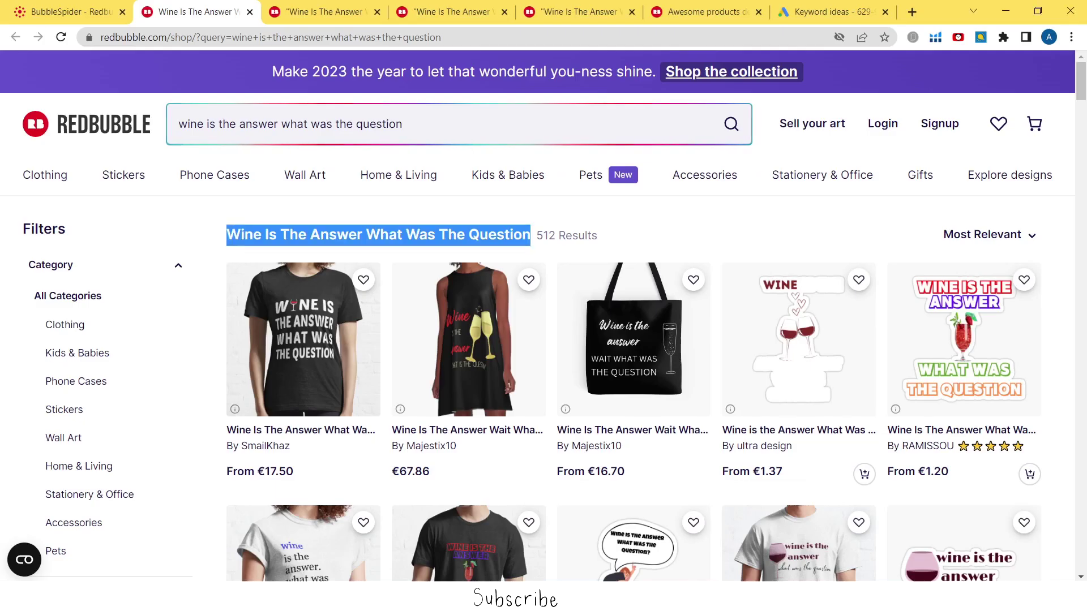
click(795, 7)
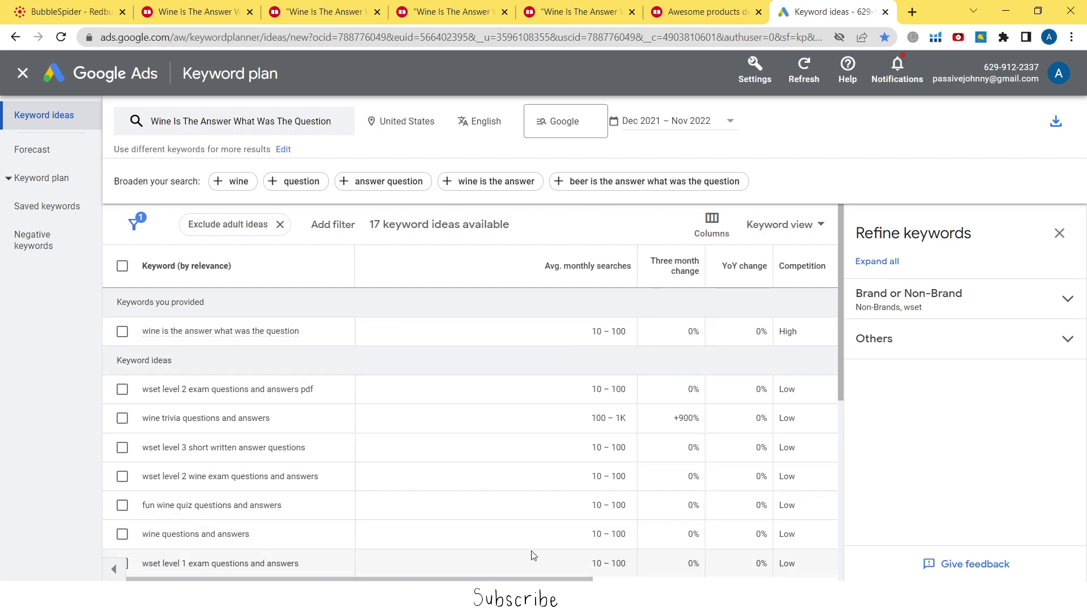
key(alt+Tab)
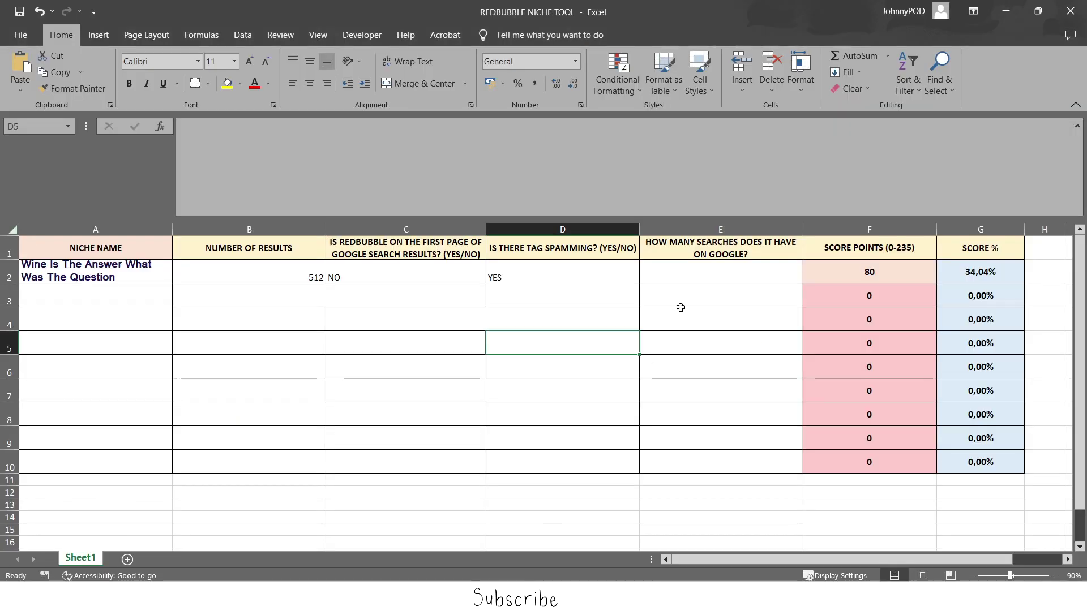
- Enter 50 monthly Google searches in E2
click(699, 274)
text(50)
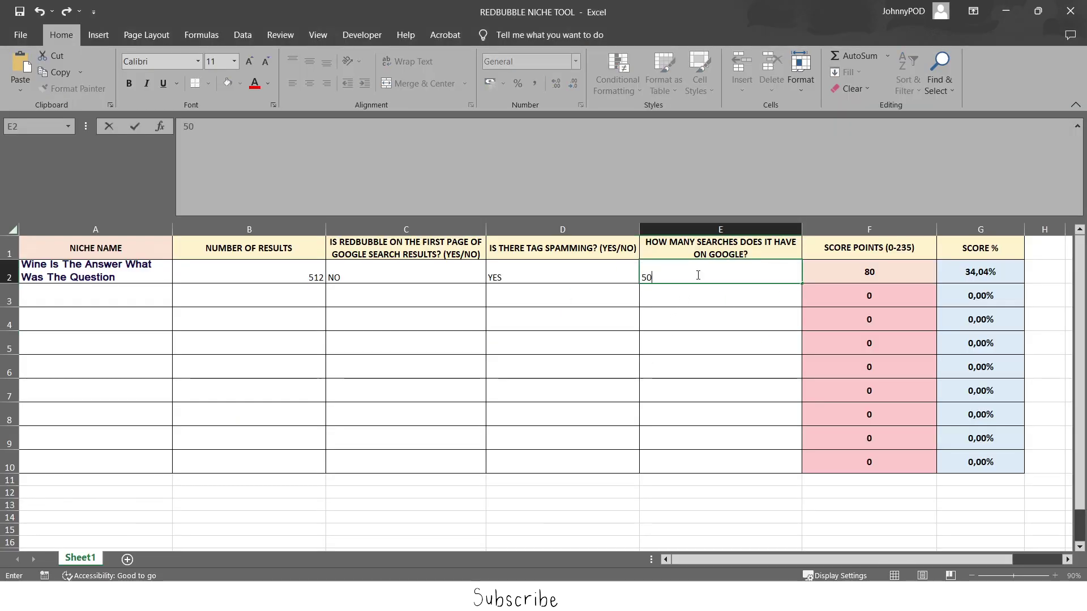
click(606, 352)
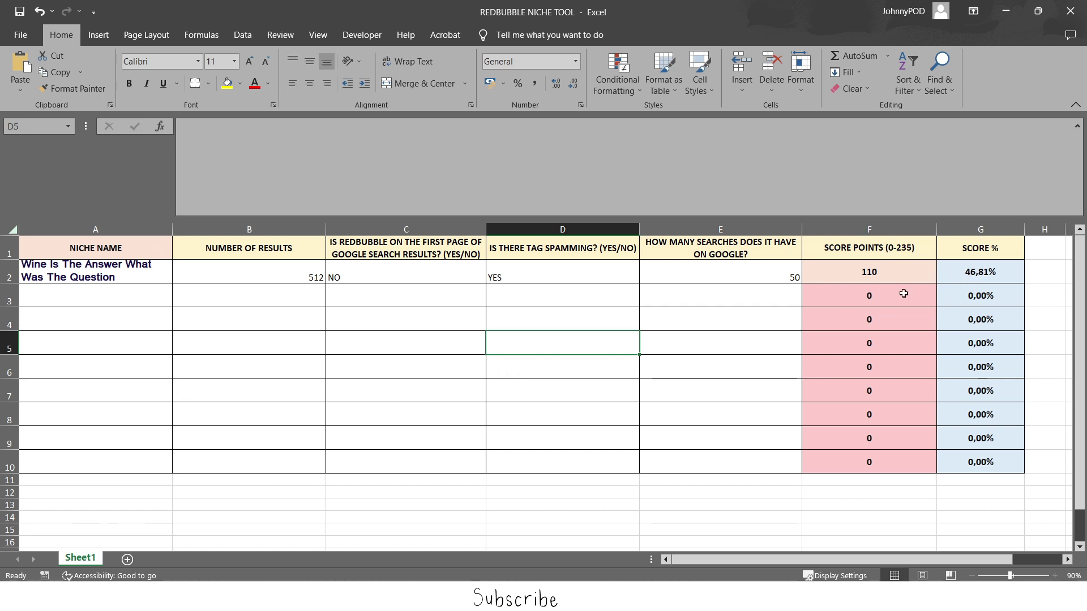
- Inspect F2's points formula and G2's =F2/235 percentage, now 110 points and 46,81%
click(883, 261)
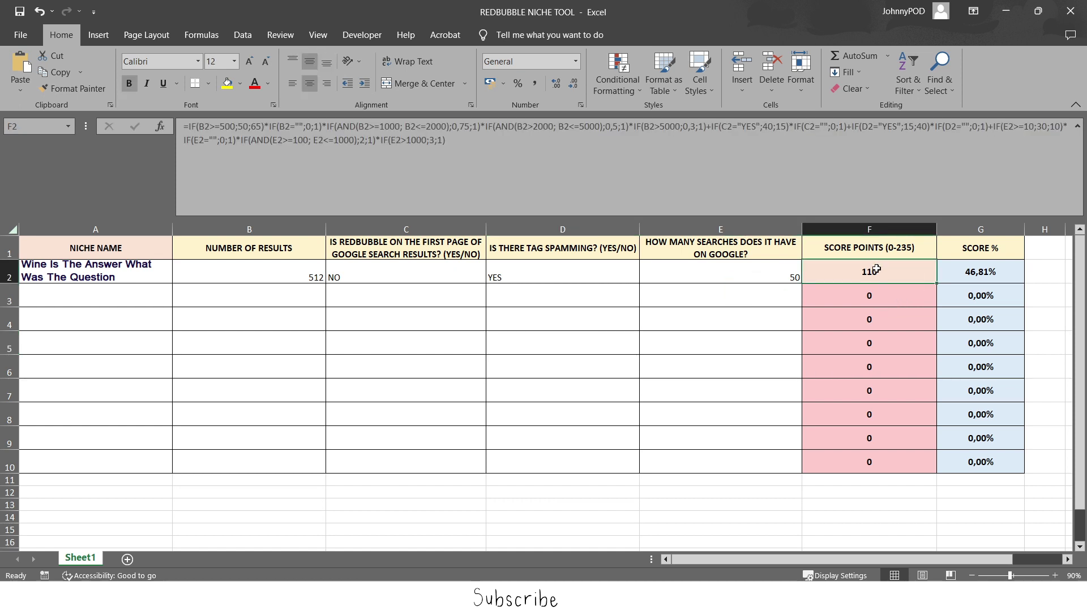
click(742, 299)
click(870, 274)
click(760, 319)
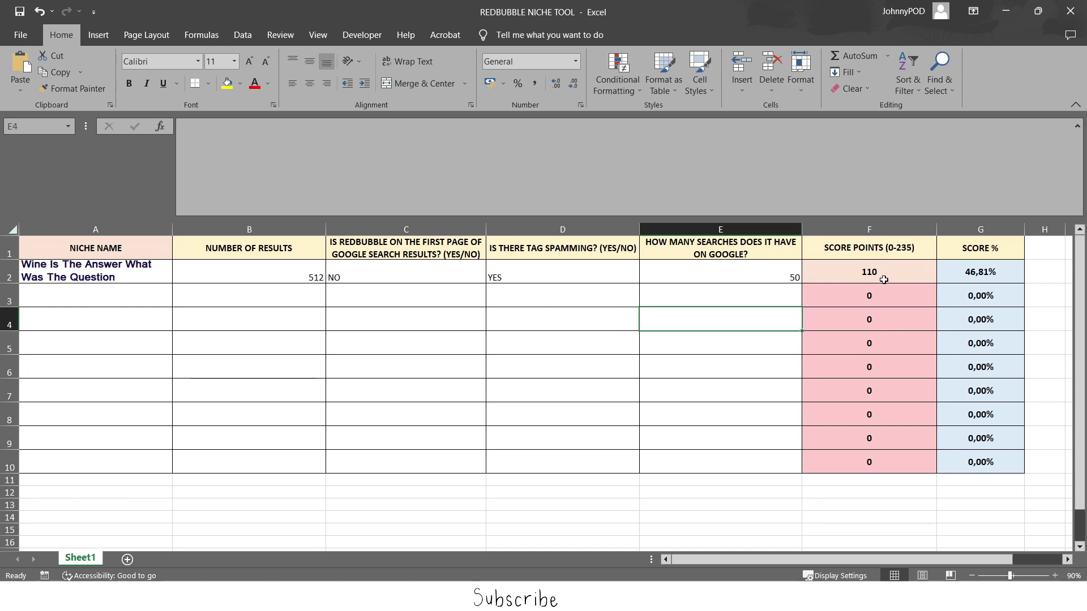
click(973, 280)
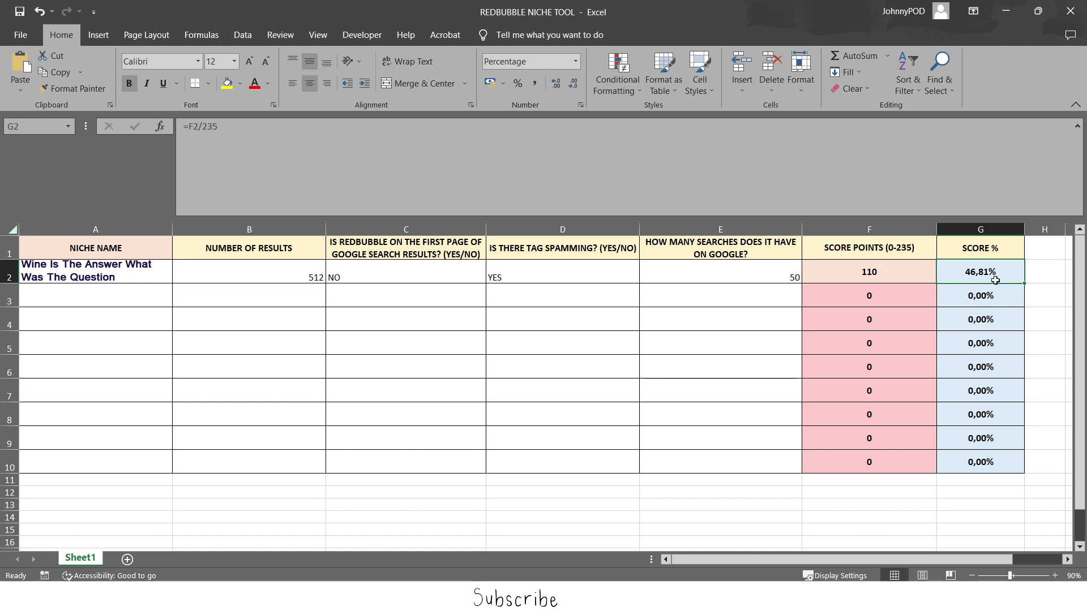
click(877, 277)
click(963, 280)
click(406, 273)
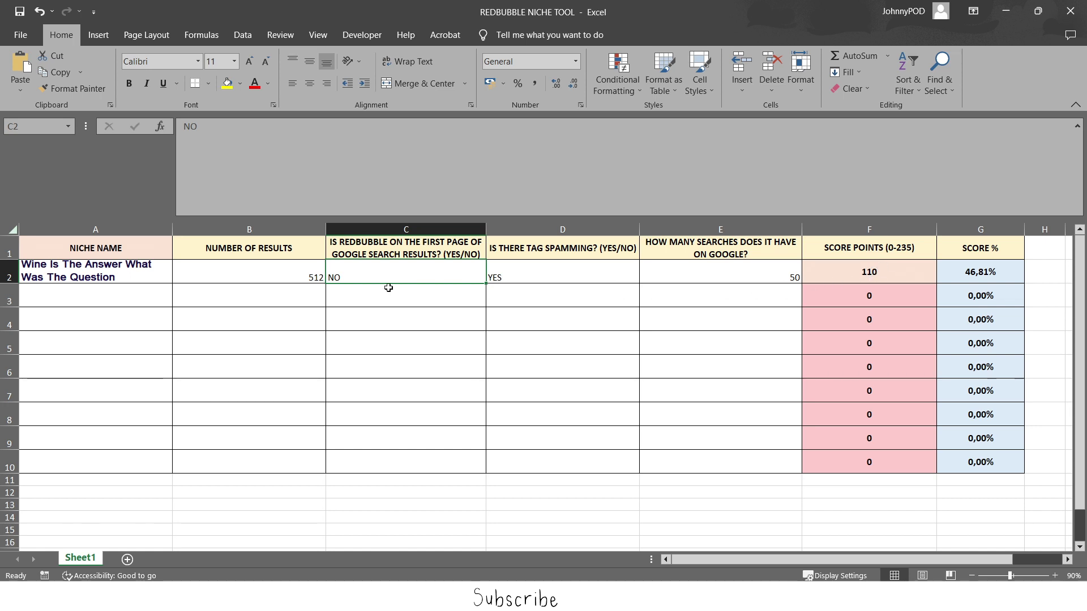
- Change the result count in B2 to 400 and check the updated percentage in G2
click(262, 279)
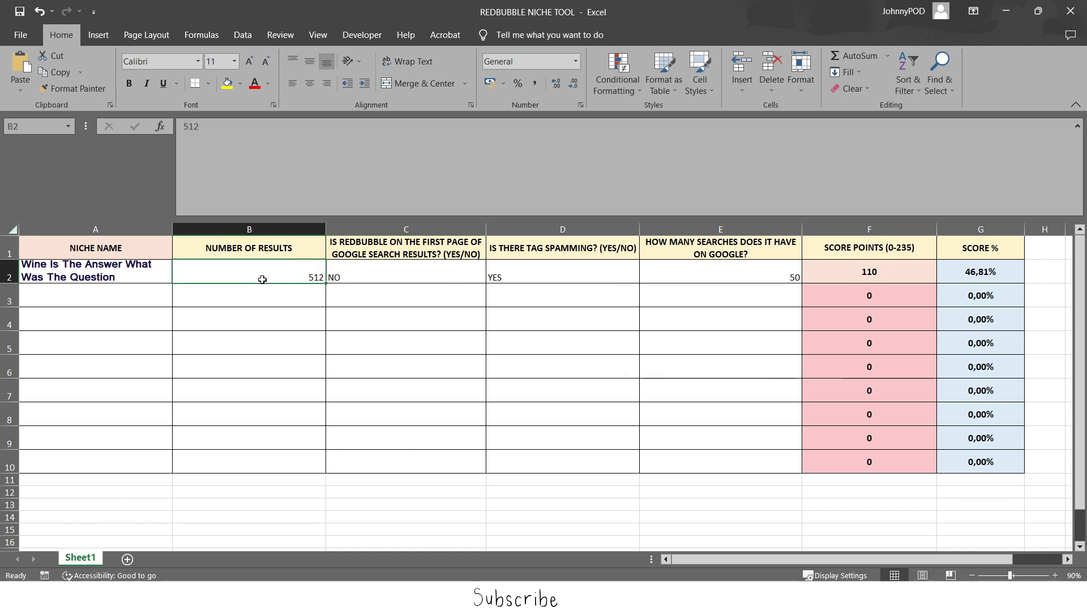
text(400)
click(327, 336)
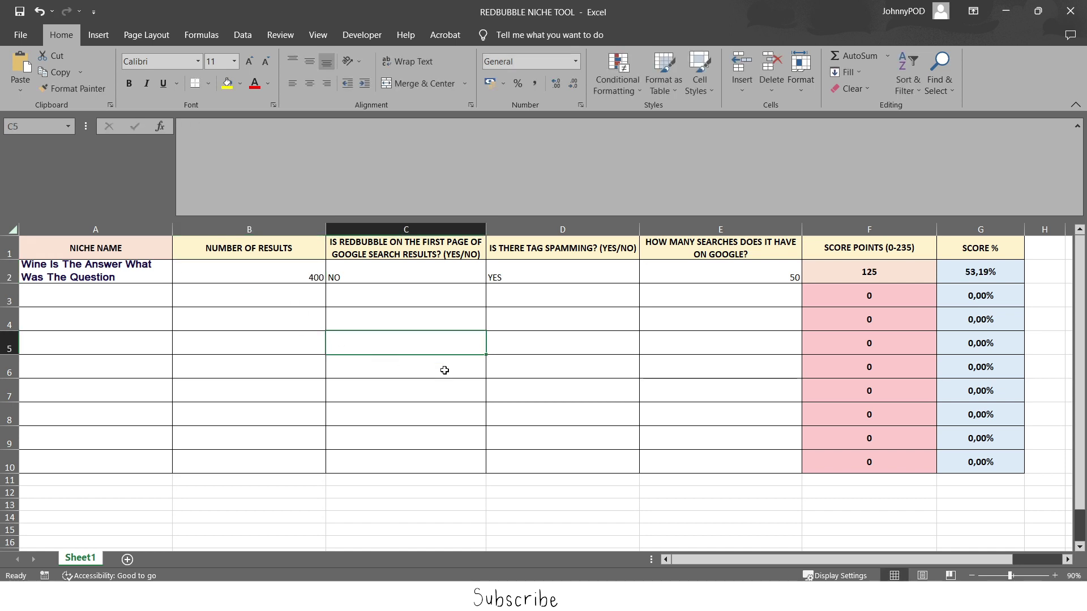
click(955, 275)
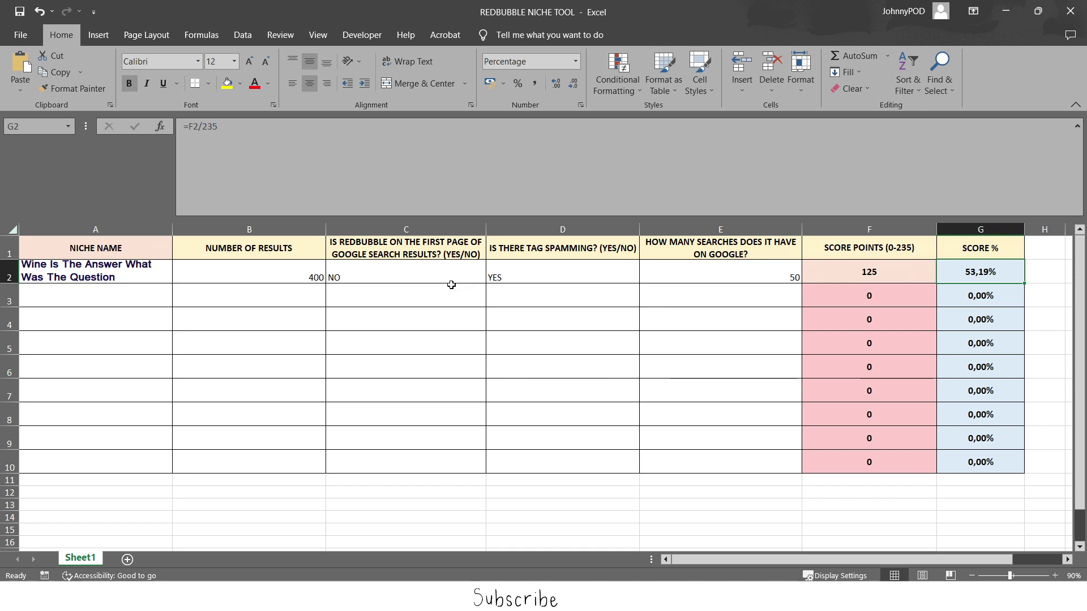
- Set the first-page answer in C2 to YES and check the G2 percentage
click(445, 264)
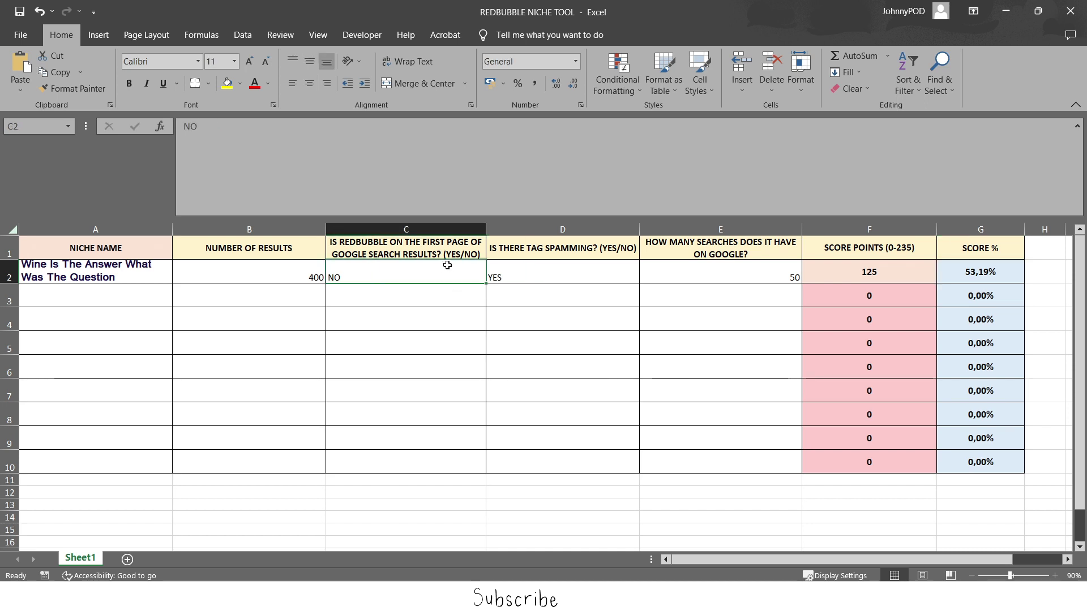
text(YES)
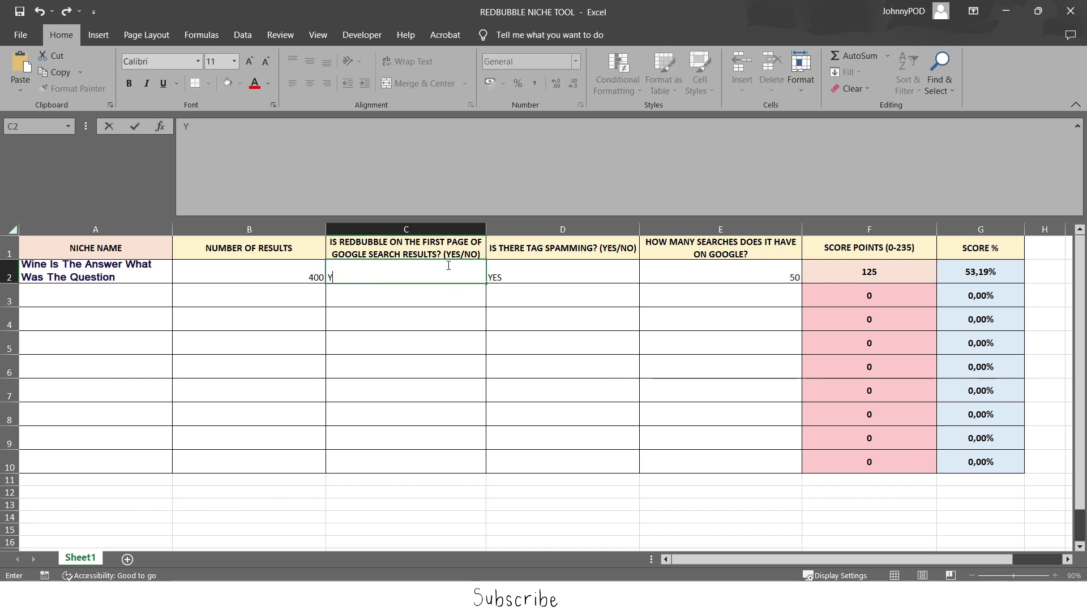
click(490, 357)
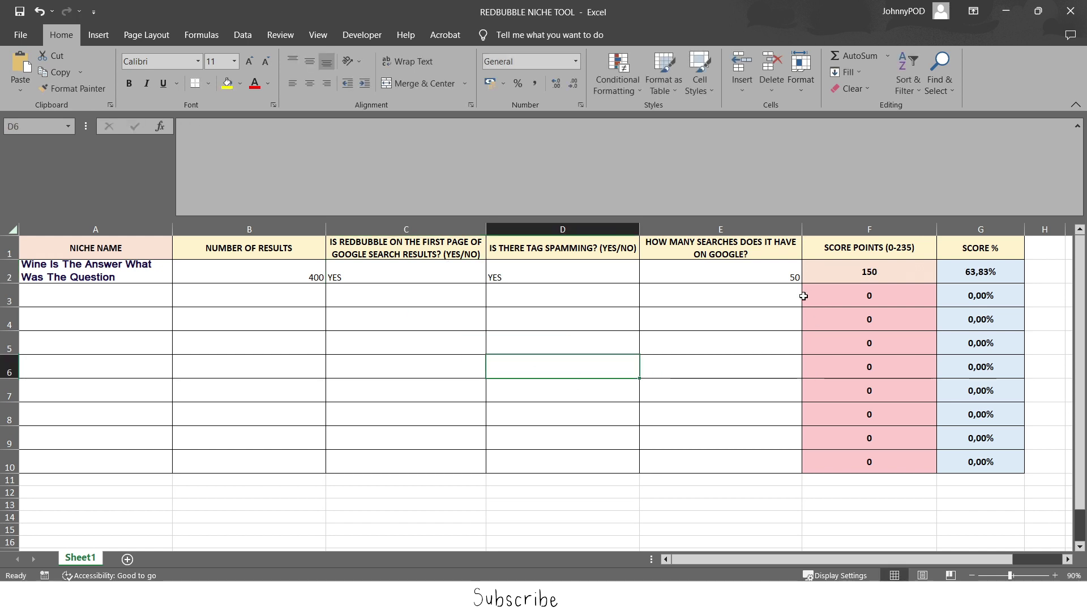
click(965, 271)
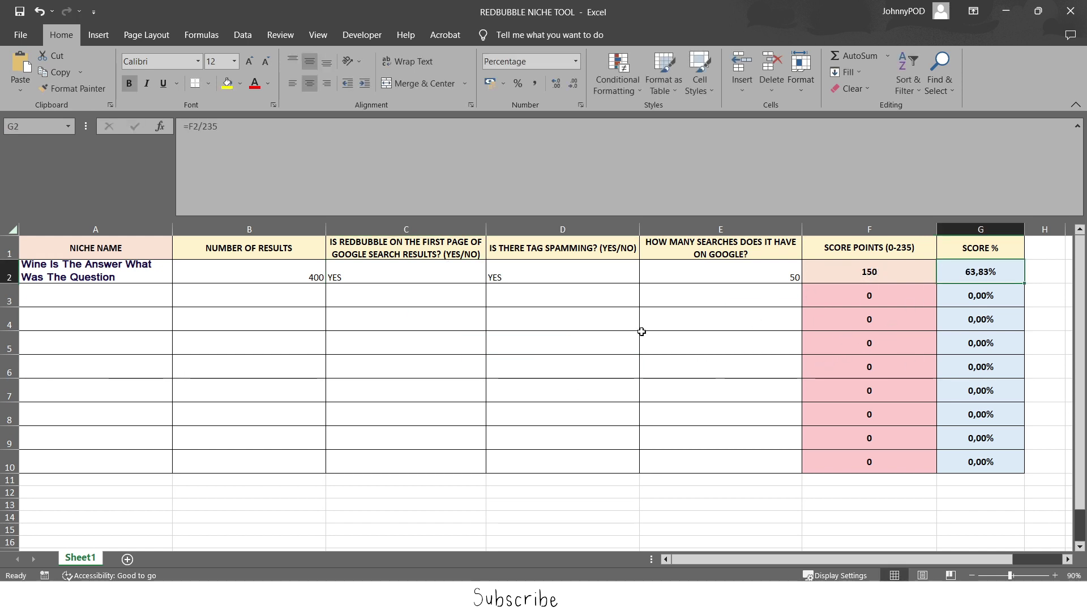
- Set the tag spamming answer in D2 to NO and check the recalculated G2 percentage
click(568, 263)
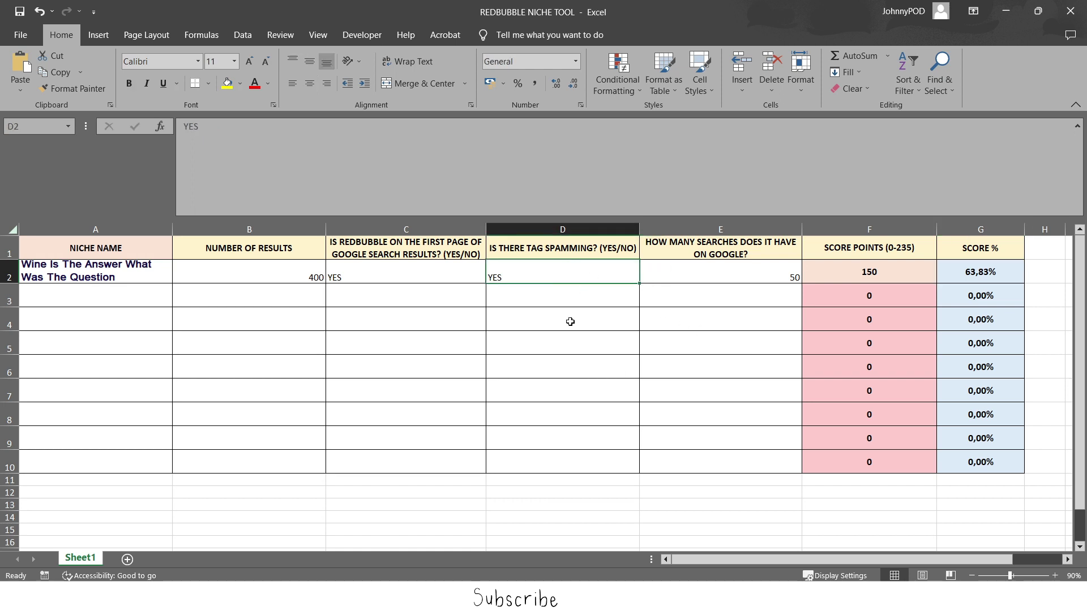
text(NO)
click(546, 338)
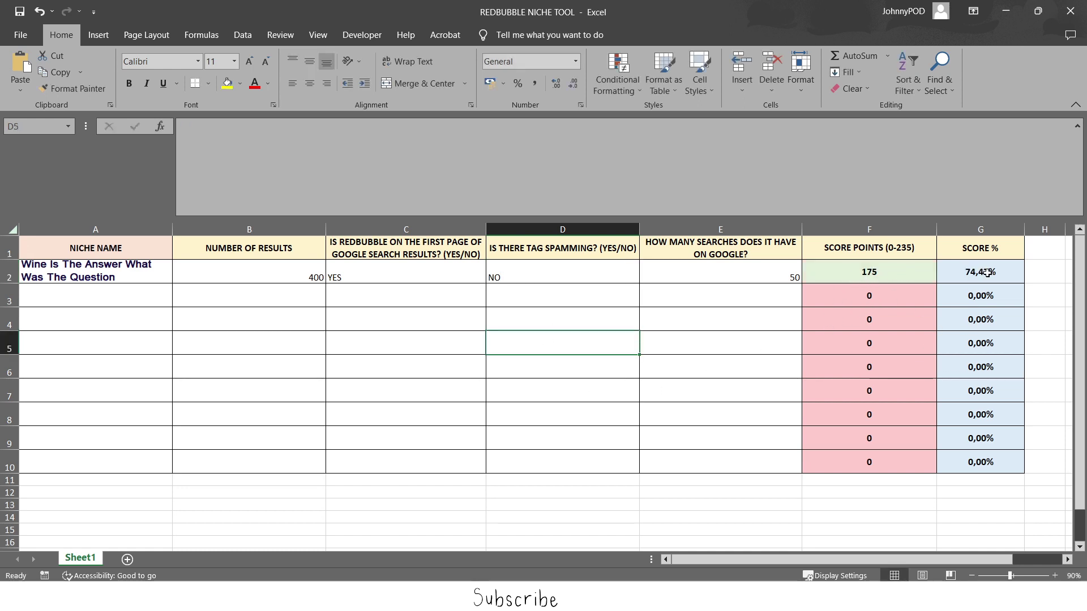
click(988, 273)
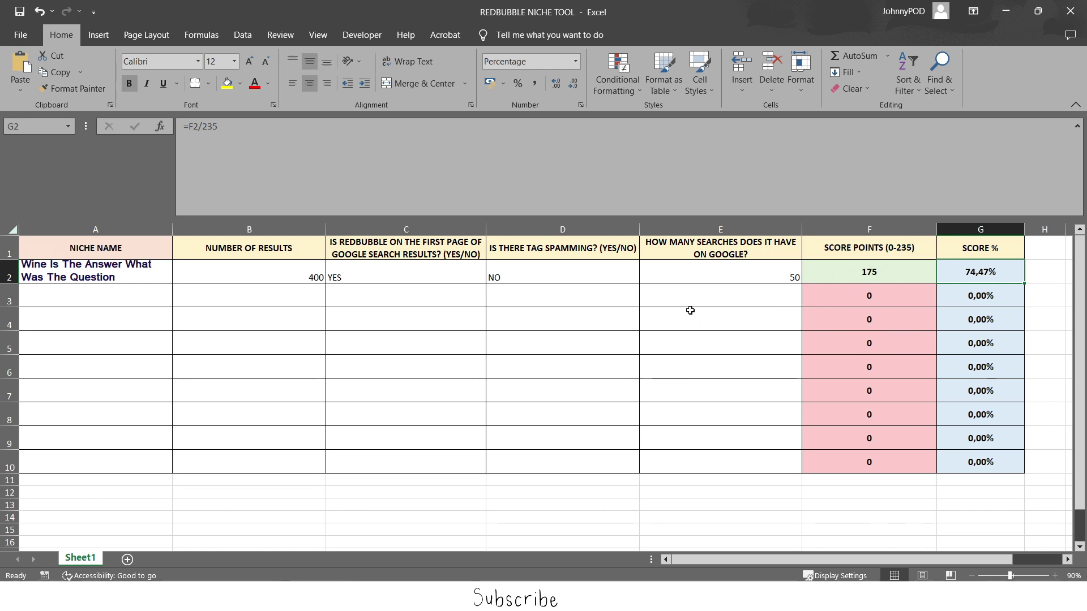
- Enter 150 monthly searches in E2, then change it to 5000
click(676, 279)
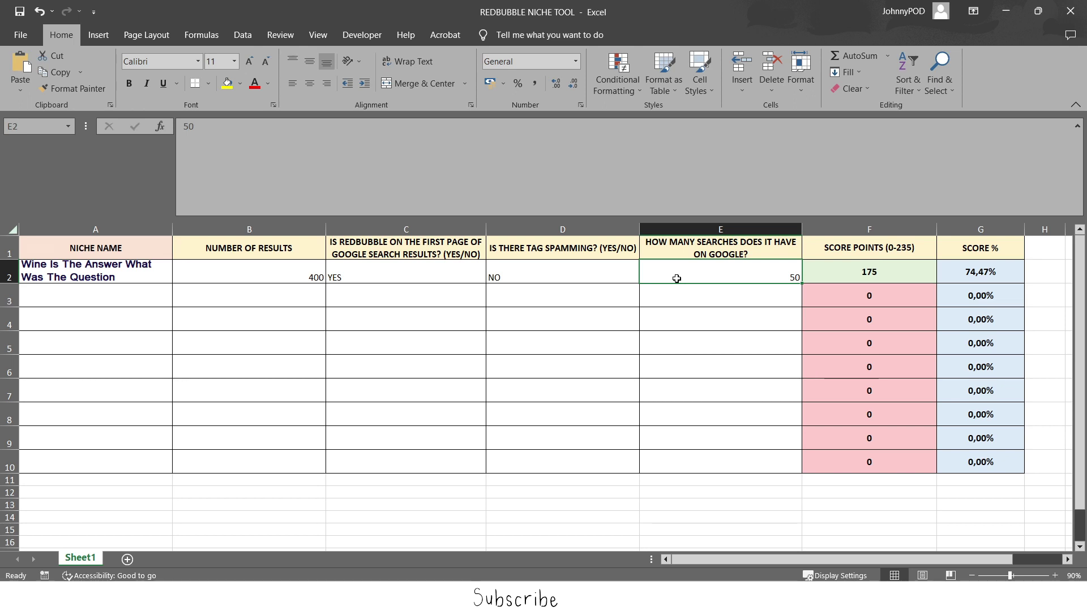
text(150)
click(711, 334)
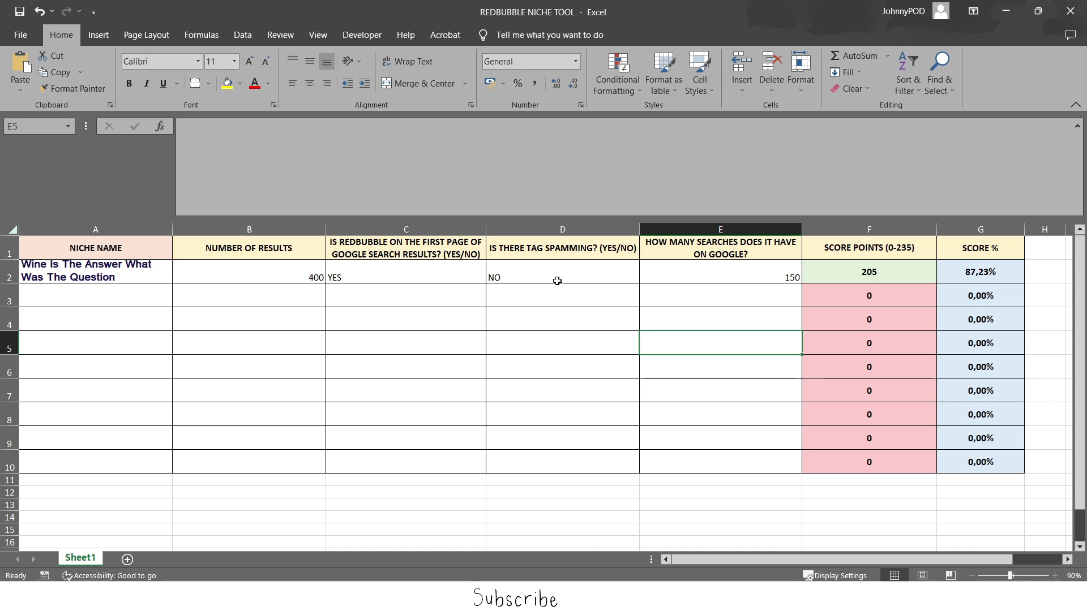
click(663, 270)
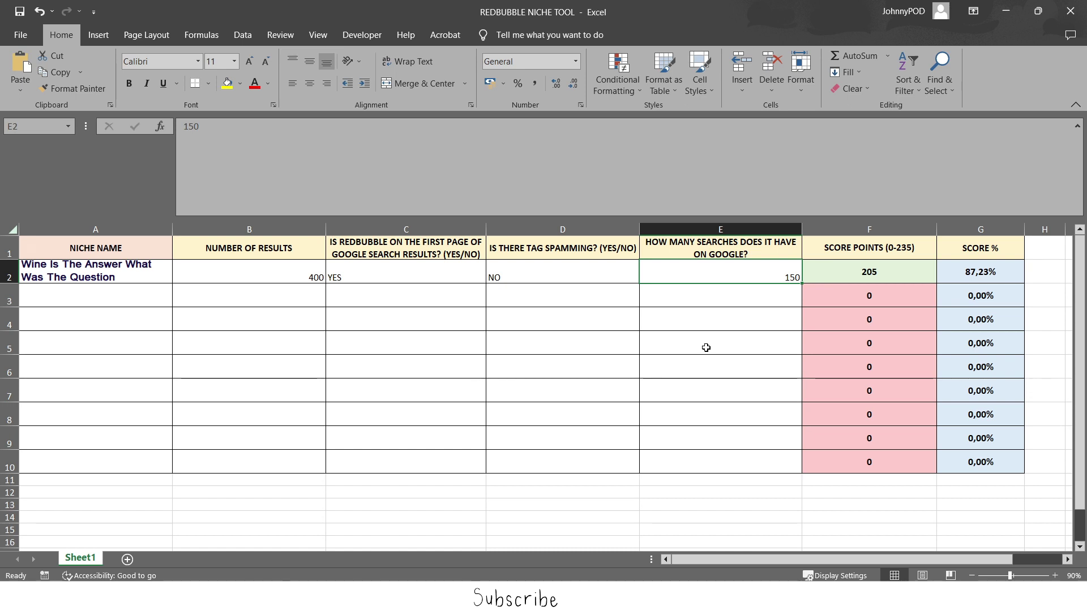
text(5000)
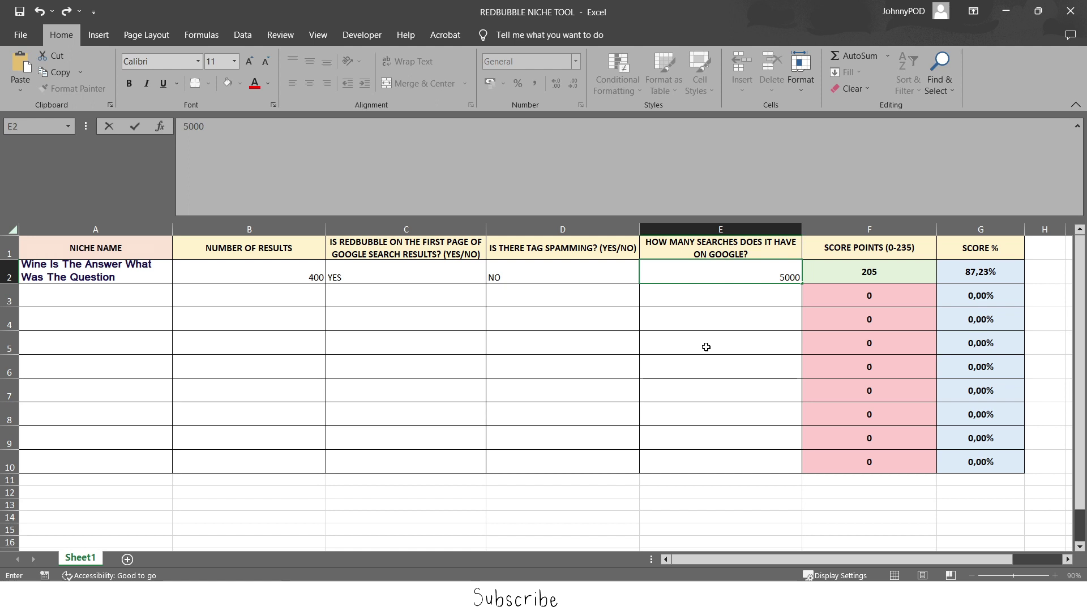
click(705, 347)
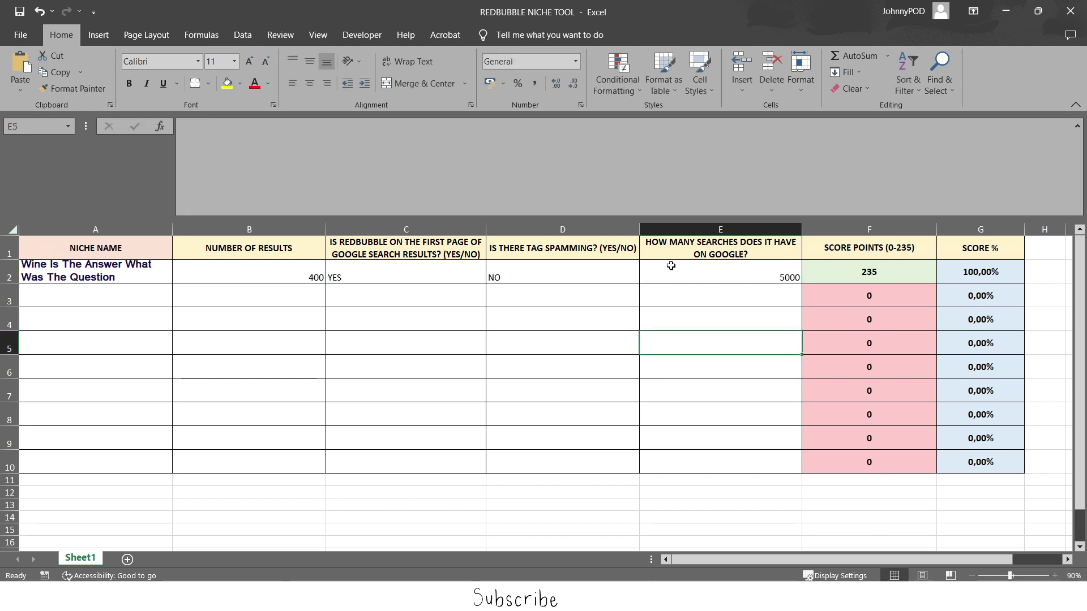
- Review the final row 2 values in B2, C2, D2 and E2
click(270, 277)
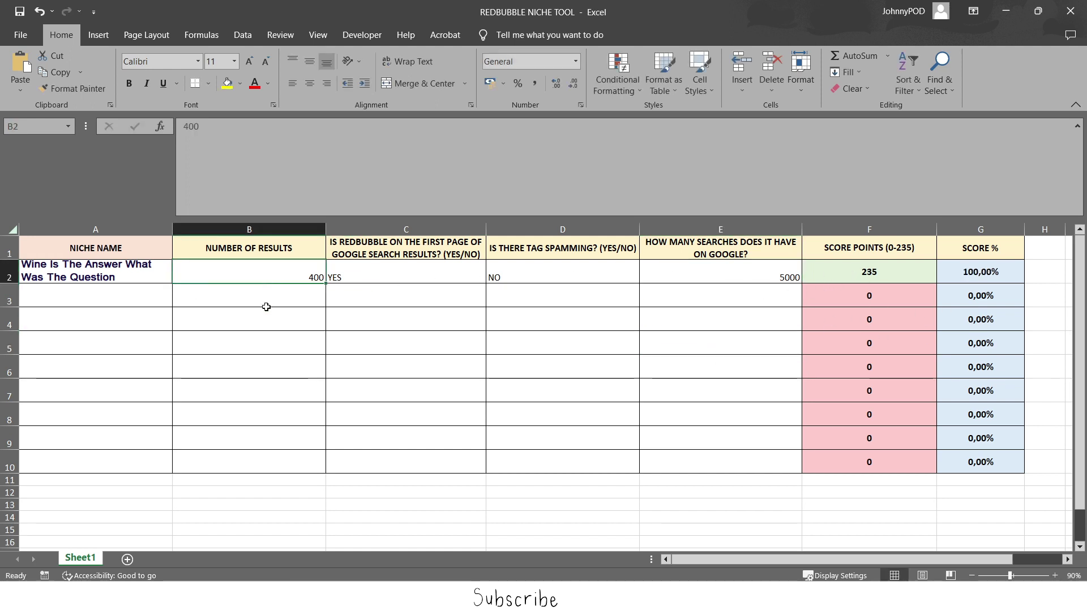
click(415, 285)
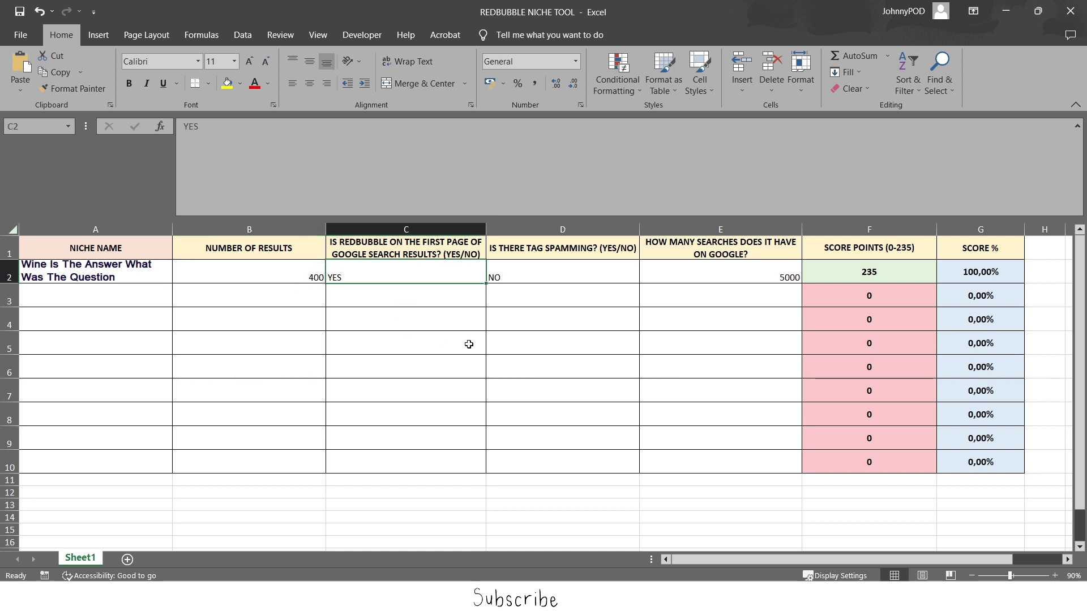
click(573, 280)
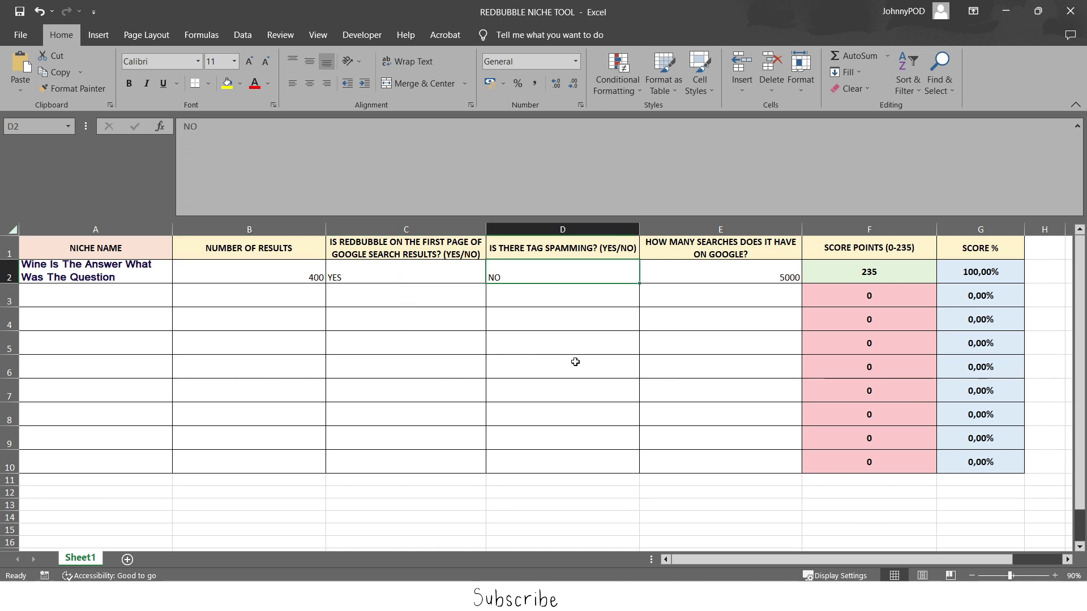
click(734, 272)
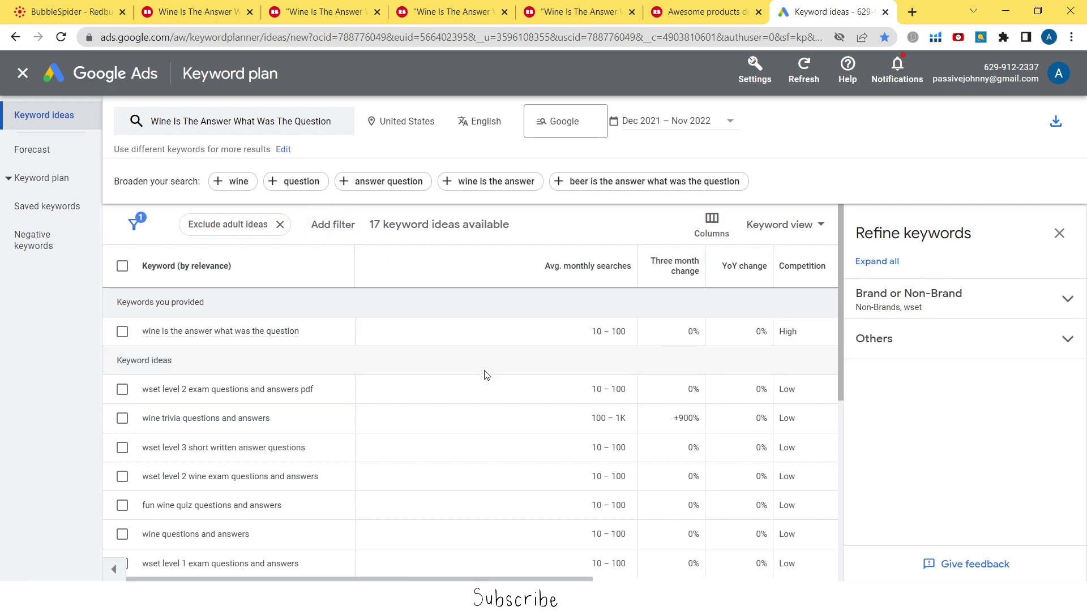
mouse_move(507, 600)
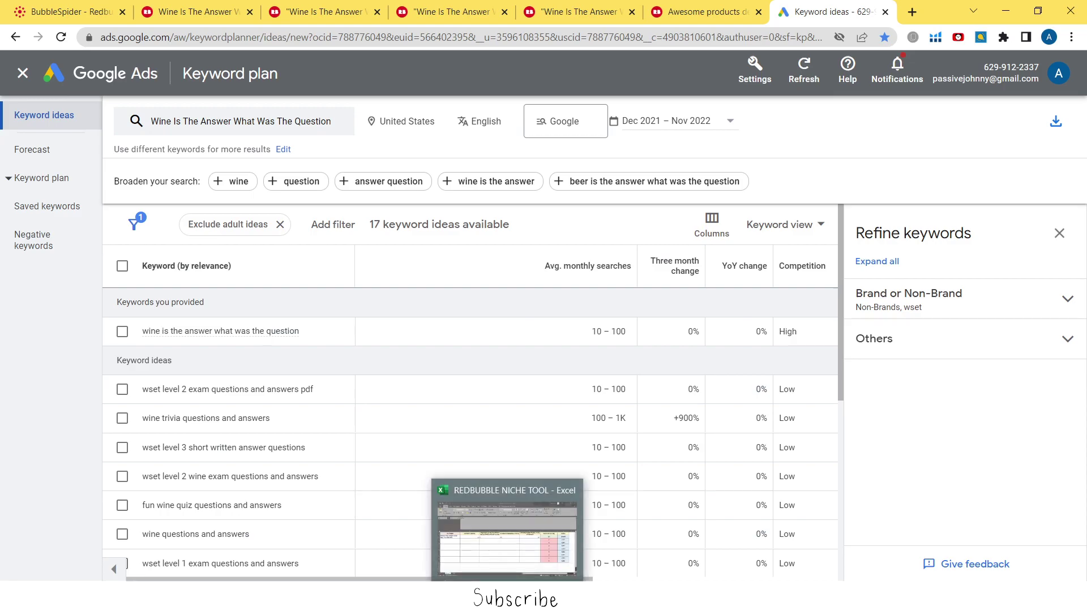
click(507, 532)
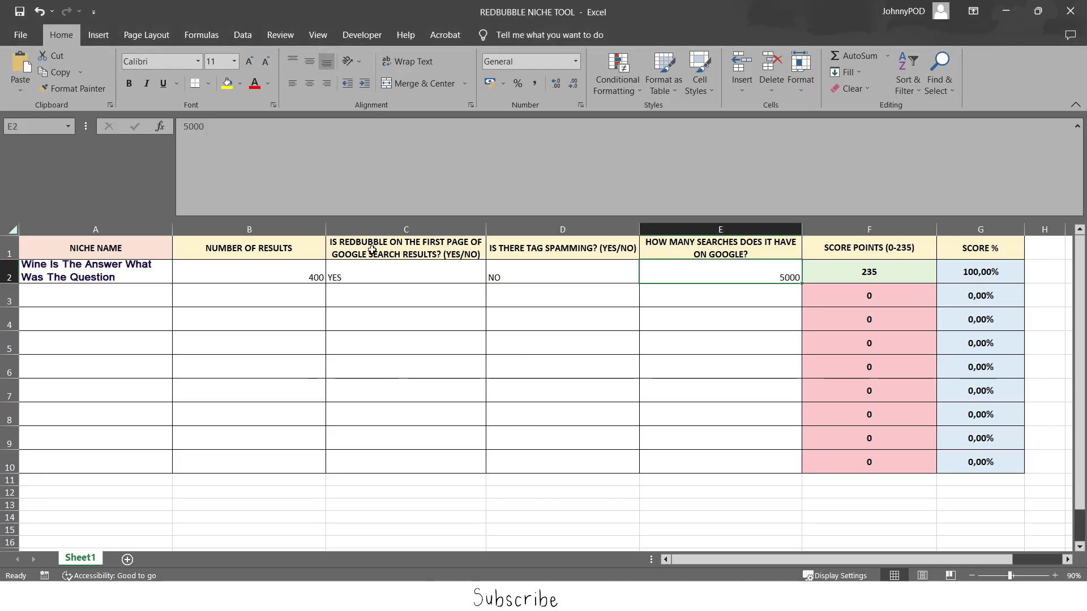